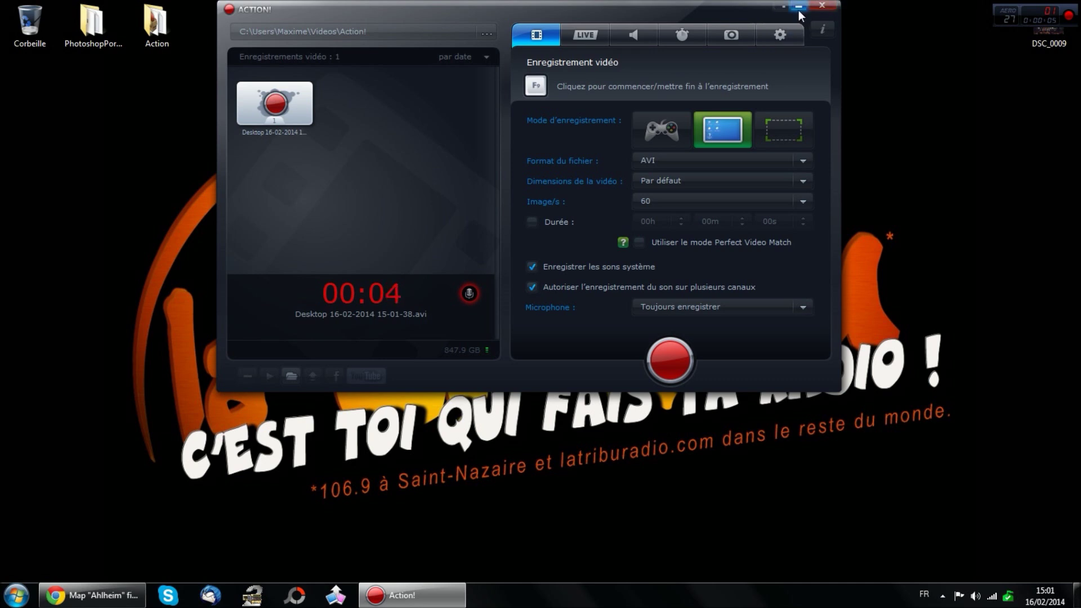
# Minimise the recorder, switch to Chrome and examine the Ahlheim V2 map thread's description and list of bus lines.
pyautogui.click(798, 10)
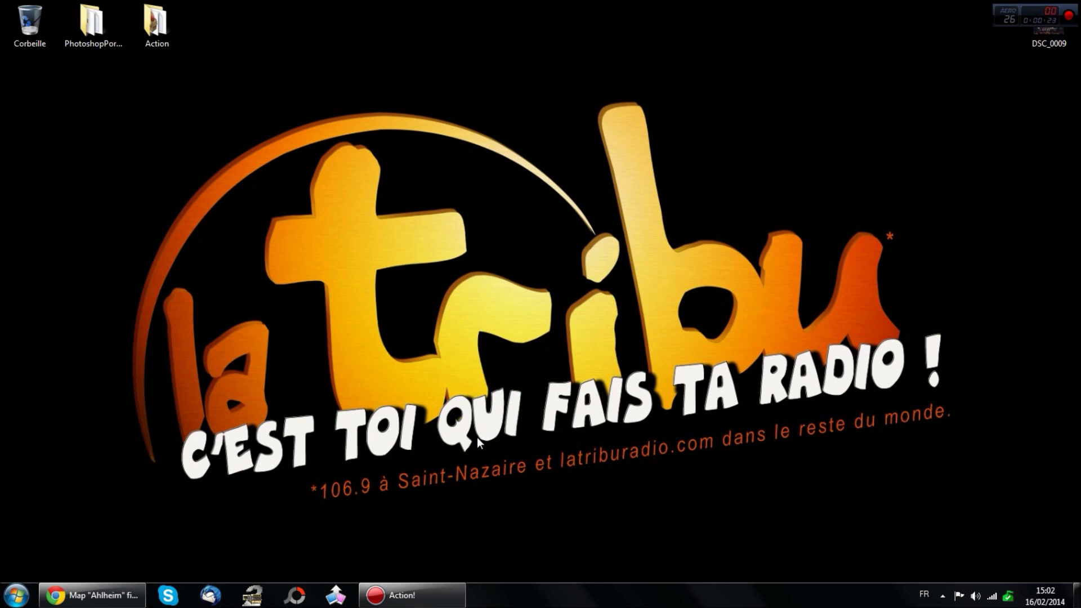
pyautogui.click(128, 592)
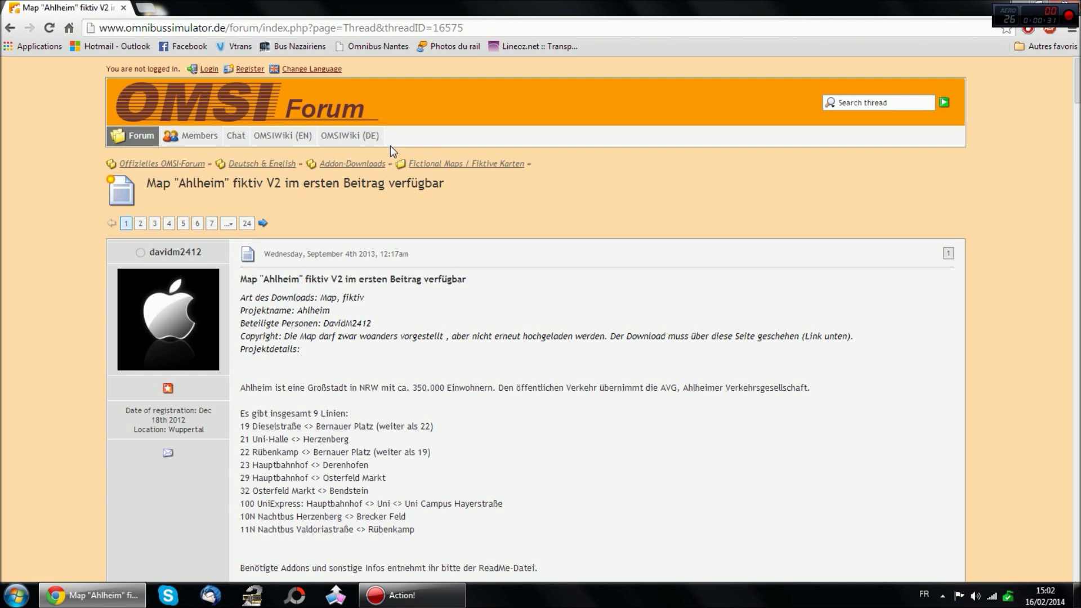
pyautogui.scroll(-4, 390, 145)
pyautogui.scroll(2, 400, 151)
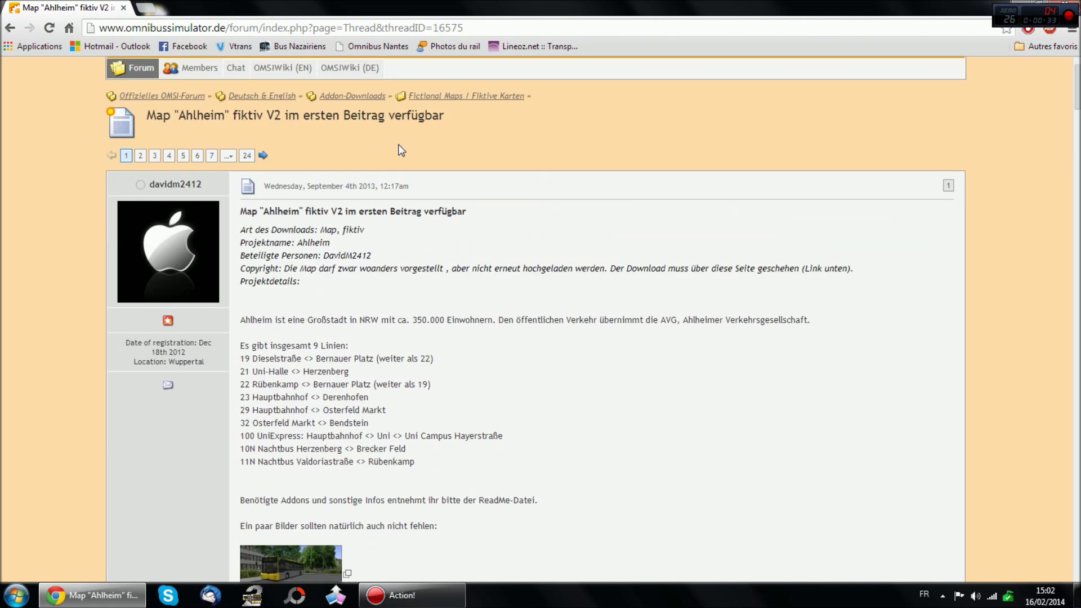
pyautogui.scroll(1, 401, 150)
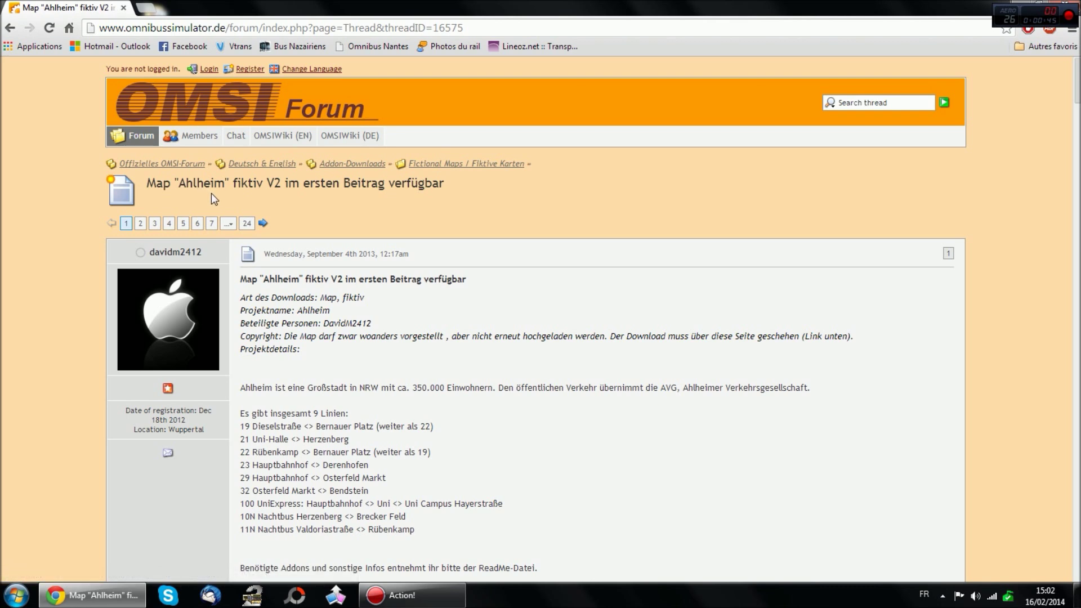
pyautogui.scroll(-8, 214, 194)
pyautogui.scroll(7, 224, 184)
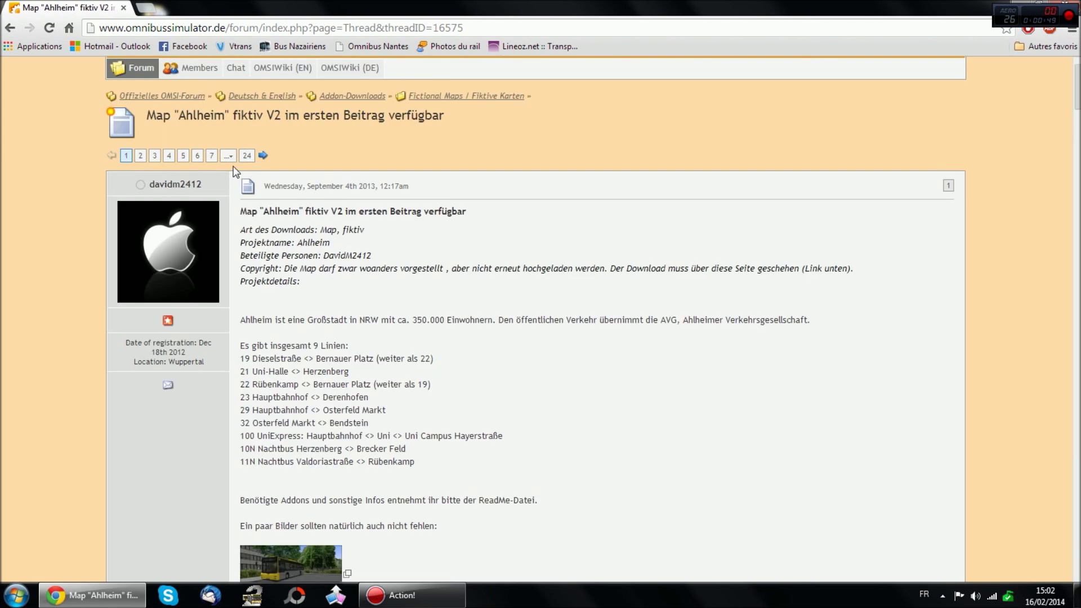
pyautogui.scroll(-2, 242, 319)
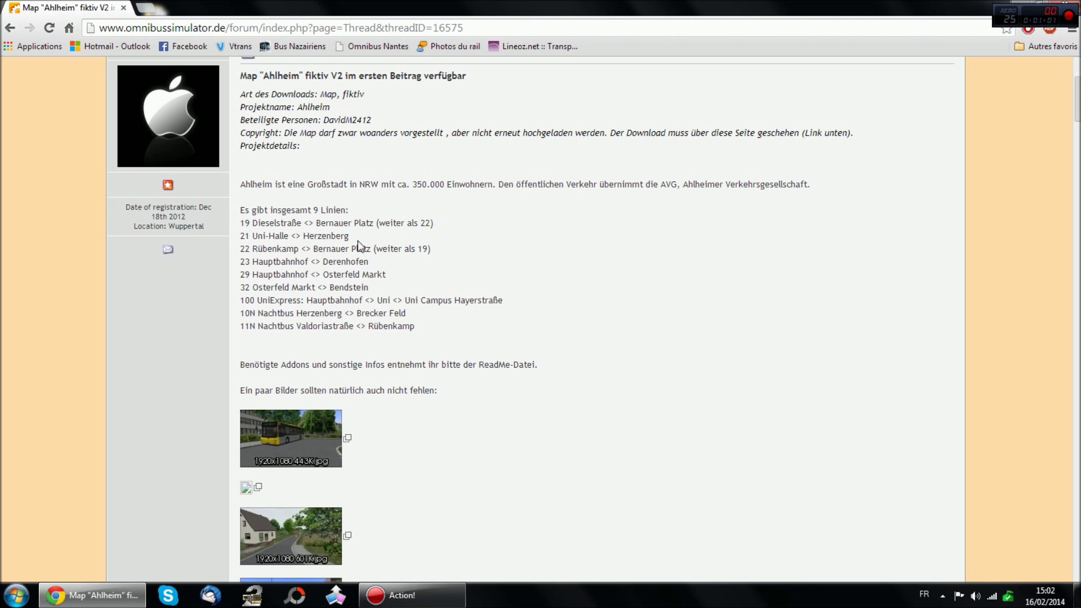
pyautogui.tripleClick(276, 303)
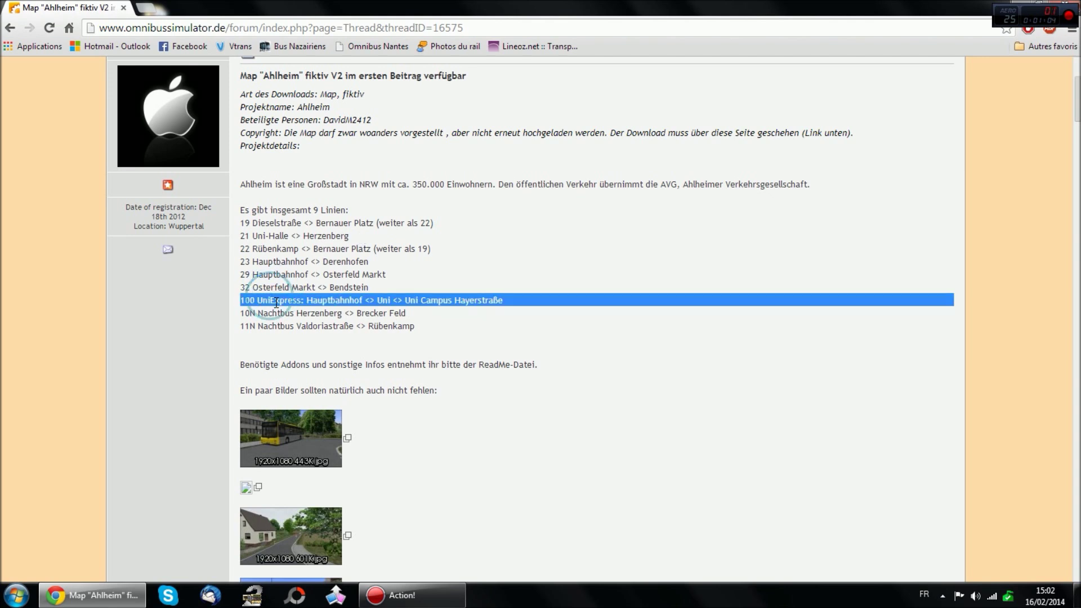
pyautogui.click(216, 329)
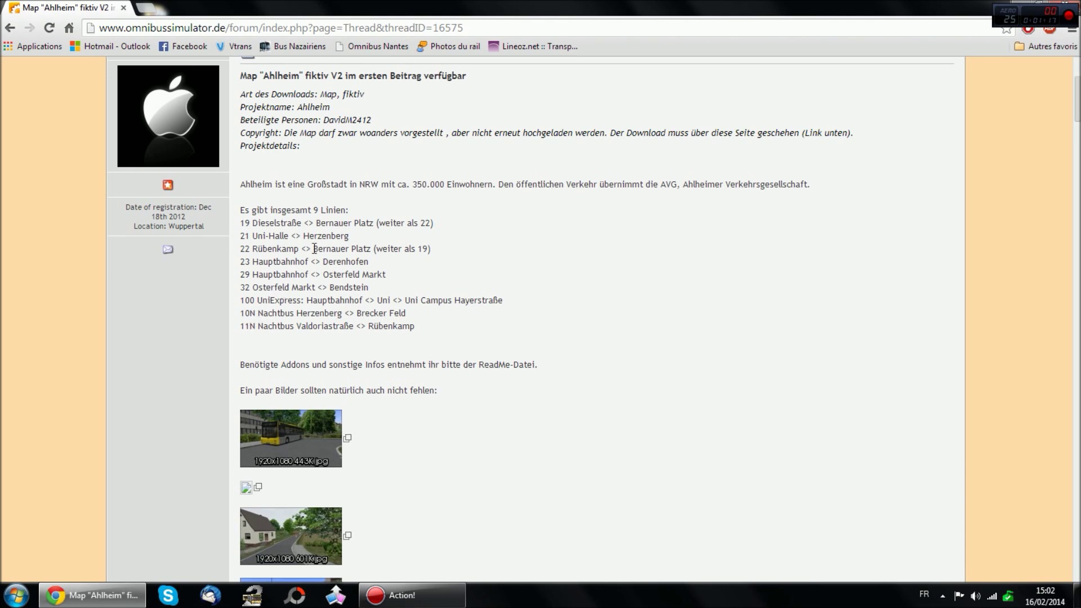
# Look through the map's preview pictures and the download links at the end of the first post.
pyautogui.scroll(-7, 318, 239)
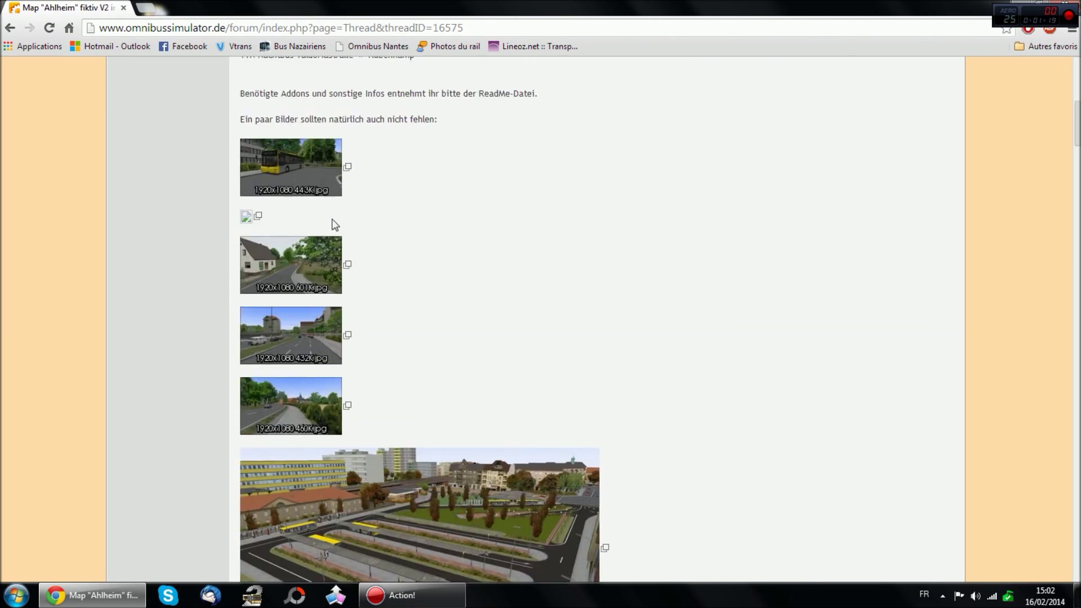
pyautogui.scroll(-5, 331, 230)
pyautogui.scroll(5, 330, 231)
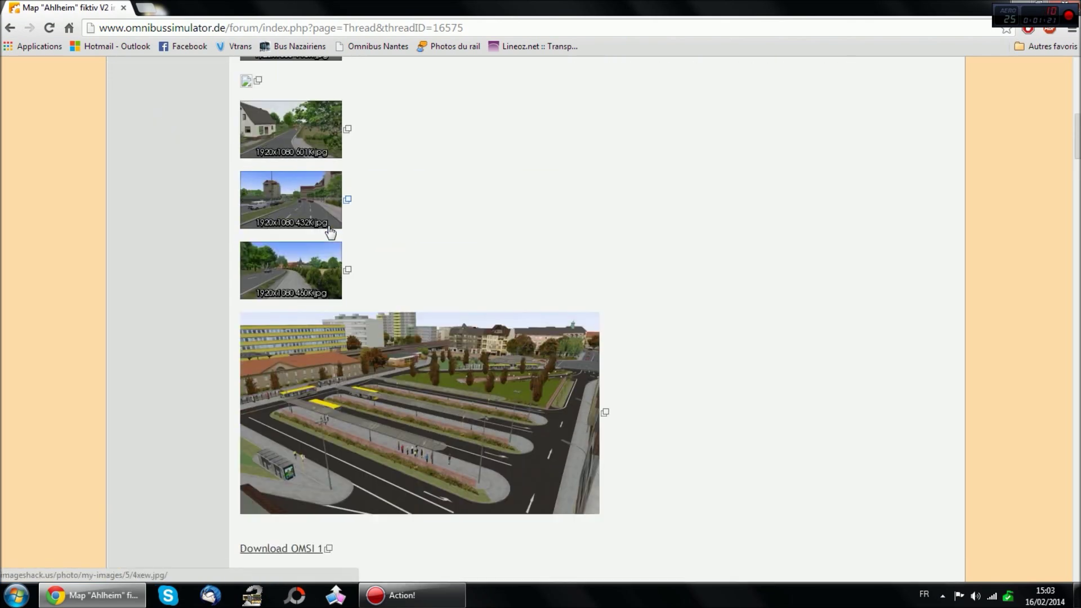
pyautogui.scroll(4, 331, 231)
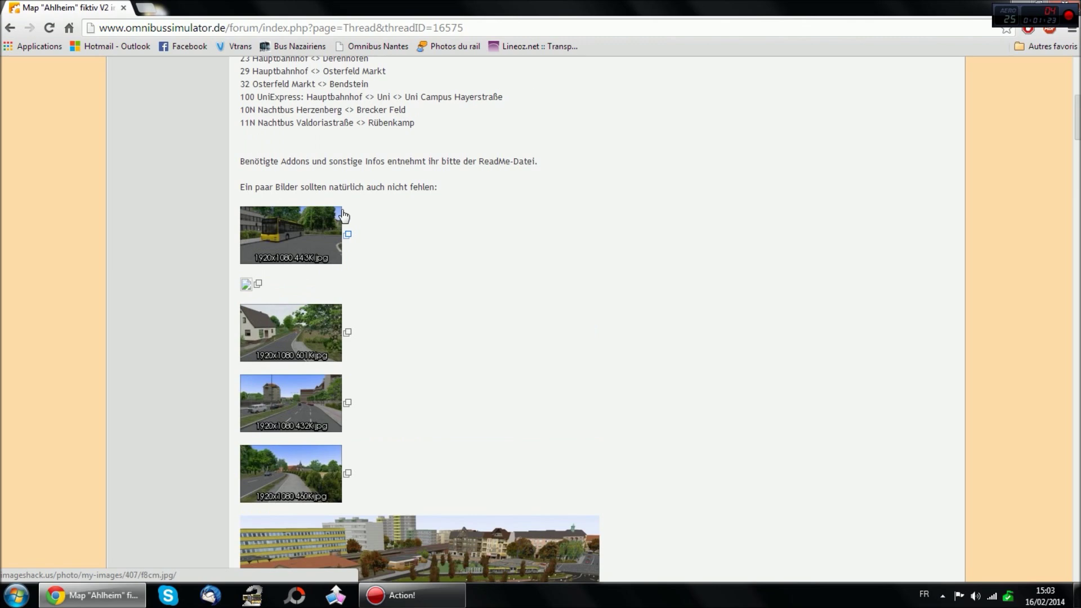
pyautogui.scroll(-5, 344, 216)
pyautogui.scroll(-8, 344, 214)
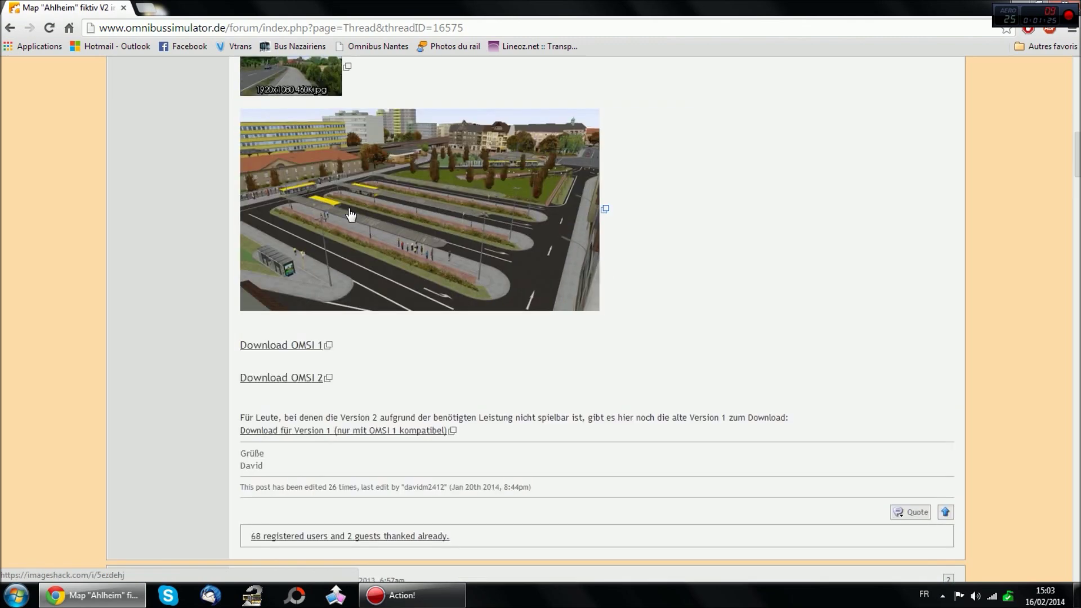
pyautogui.scroll(6, 338, 259)
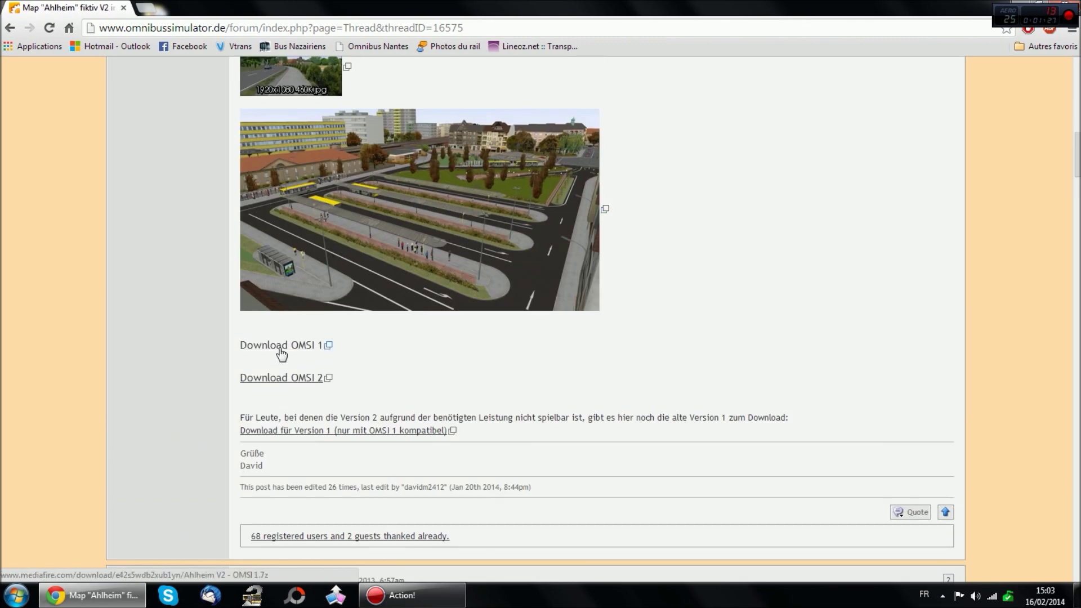
# Download the OMSI 2 version of the map from MediaFire and save "Ahlheim V2 - OMSI 2" in the Bureau folder.
pyautogui.click(308, 382)
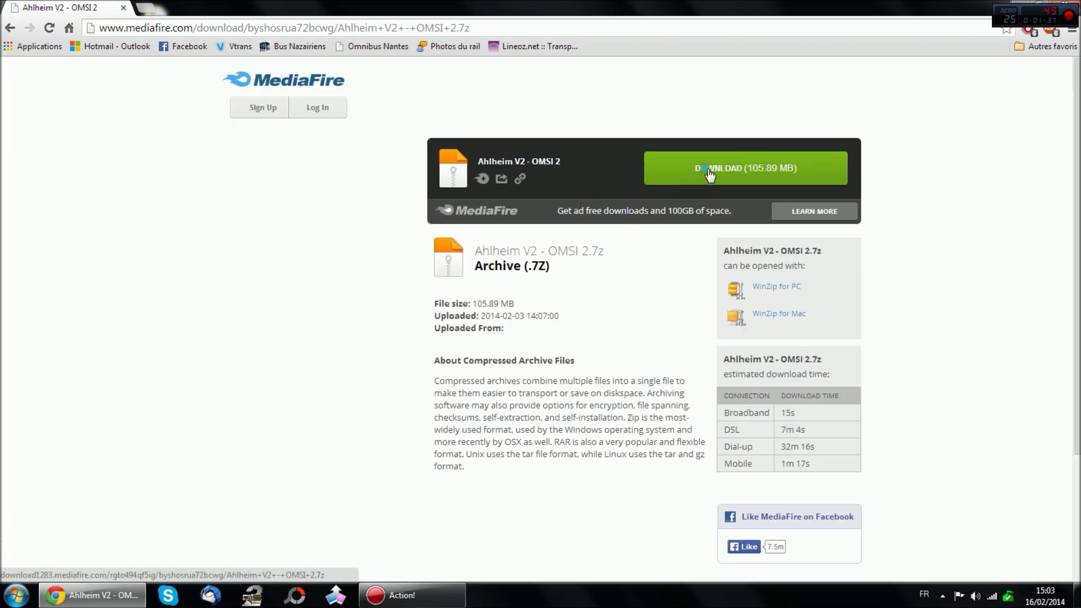
pyautogui.click(708, 173)
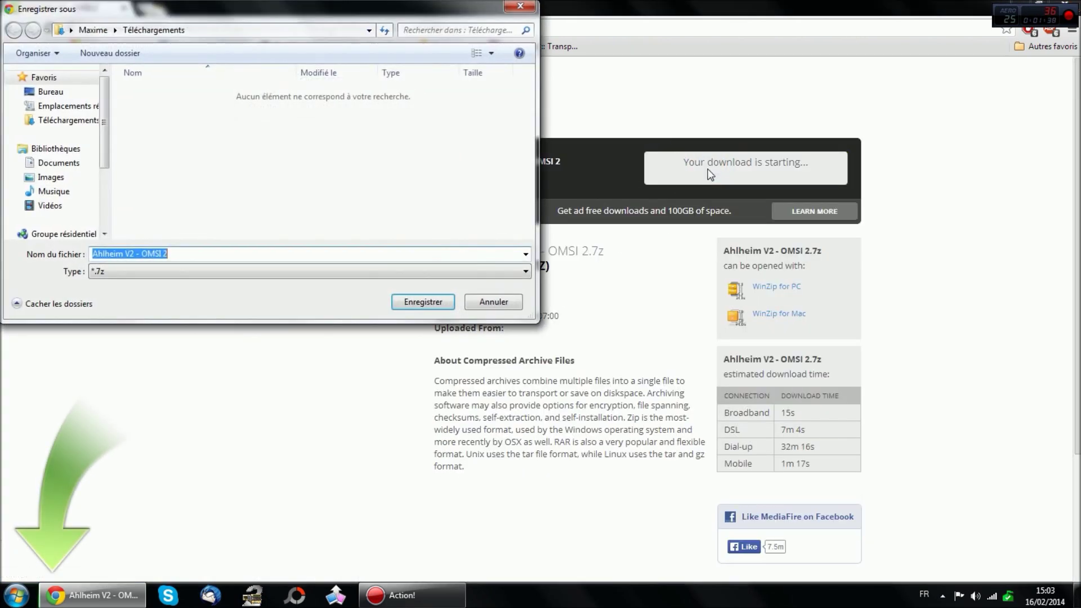
pyautogui.click(50, 92)
pyautogui.click(423, 301)
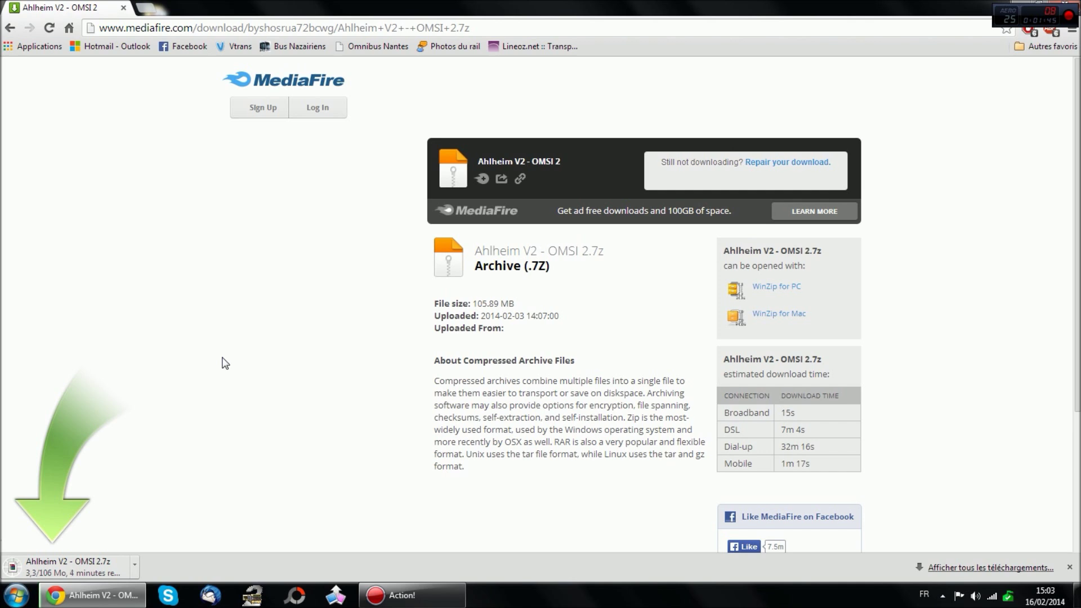
# Return the browser to its Google home page and minimise it to show the desktop.
pyautogui.click(251, 28)
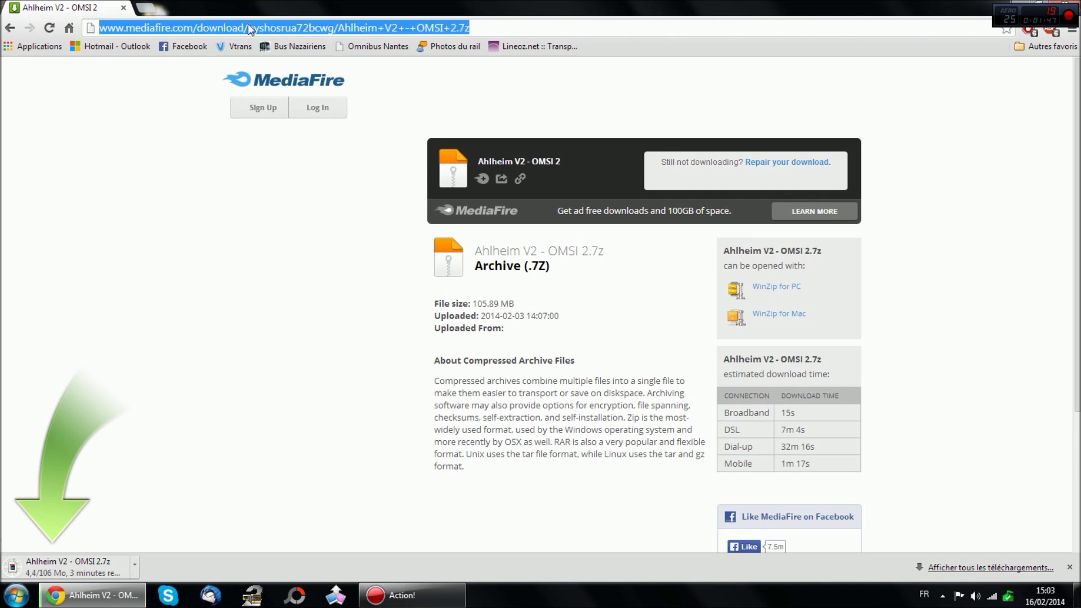
pyautogui.click(69, 27)
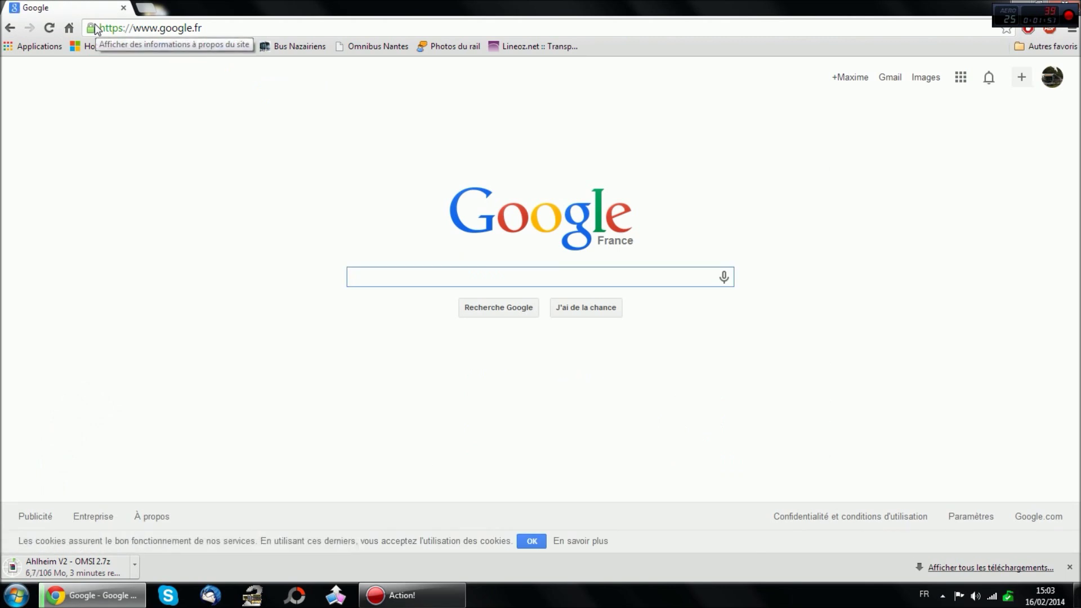
pyautogui.click(90, 594)
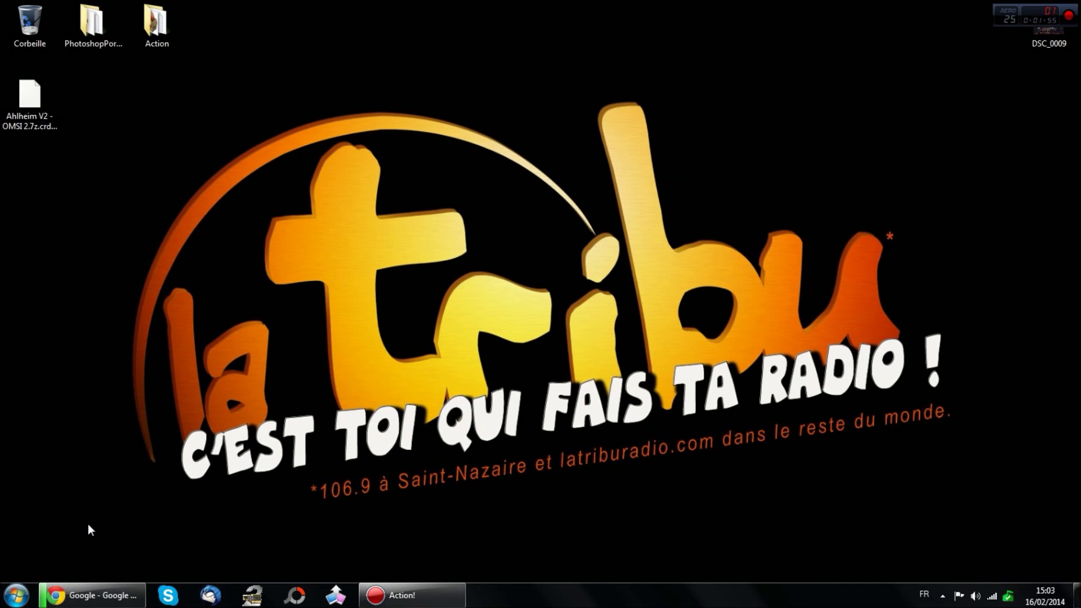
# Open the OS (C:) drive from Ordinateur and maximise its Explorer window.
pyautogui.click(16, 594)
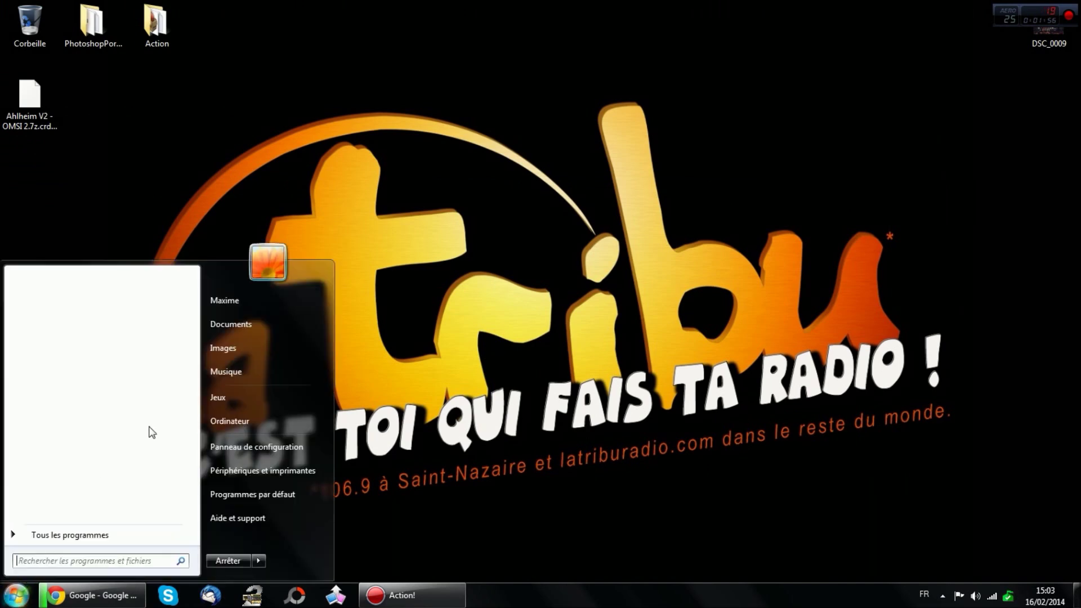
pyautogui.click(247, 421)
pyautogui.doubleClick(502, 270)
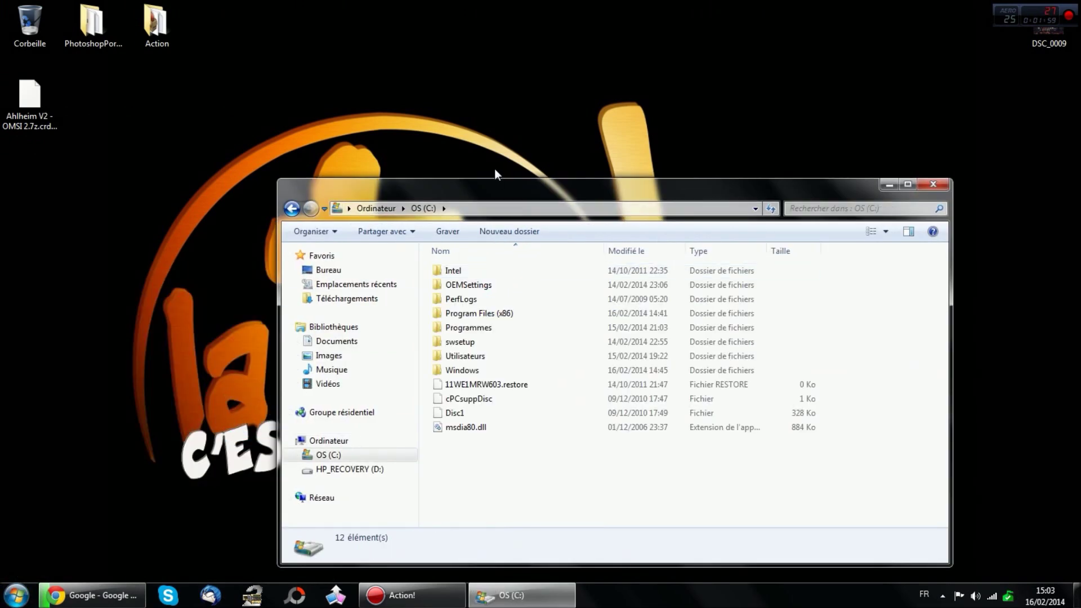
pyautogui.doubleClick(493, 186)
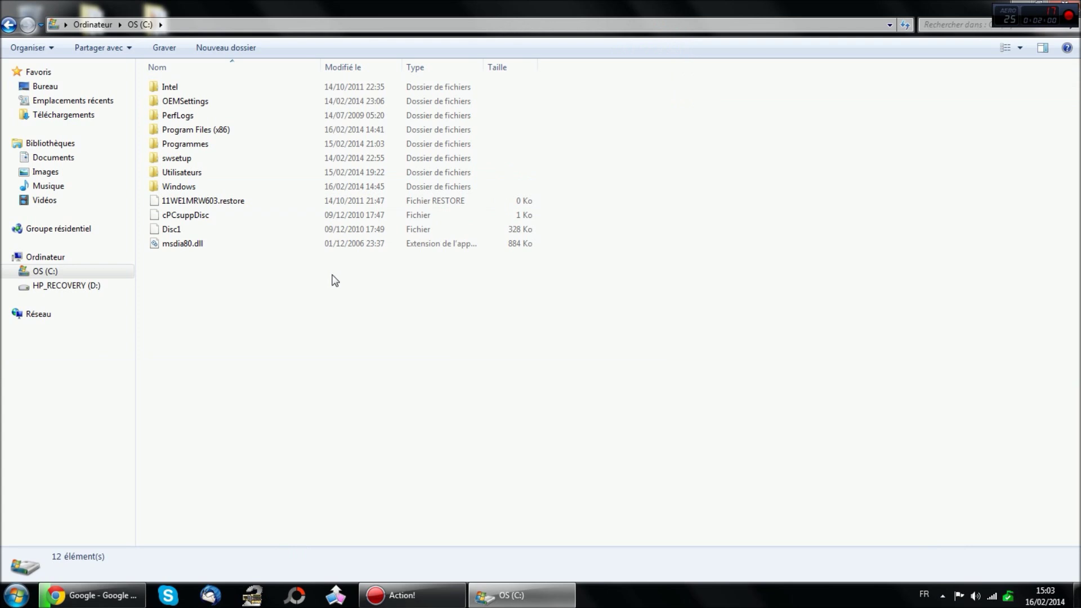
# Open the game's installation folder at Program Files (x86)\Steam\SteamApps\common\OMSI 2.
pyautogui.doubleClick(201, 134)
pyautogui.scroll(-4, 302, 328)
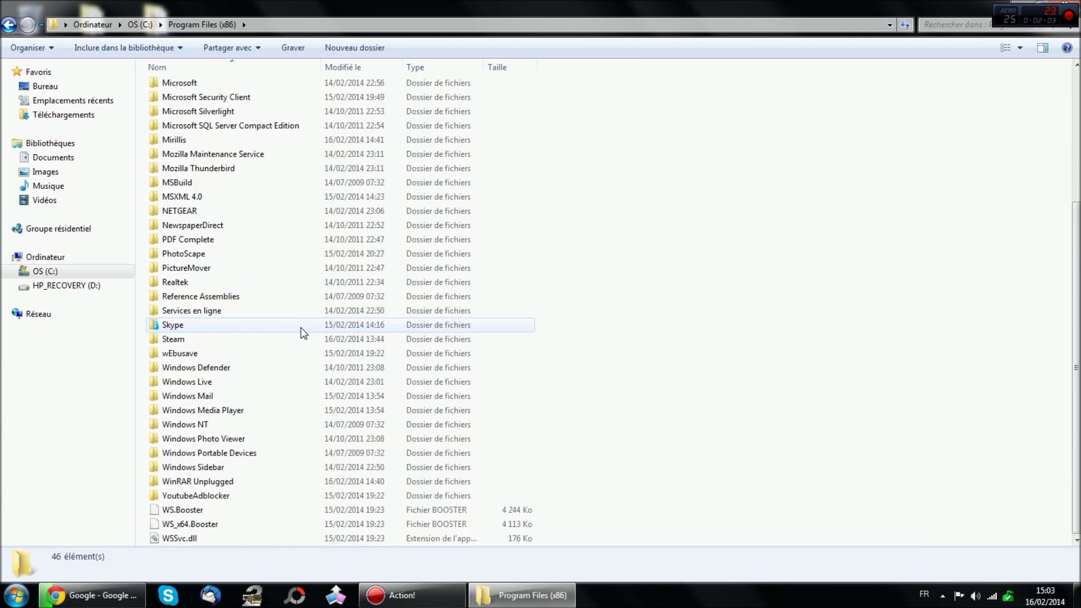
pyautogui.doubleClick(186, 341)
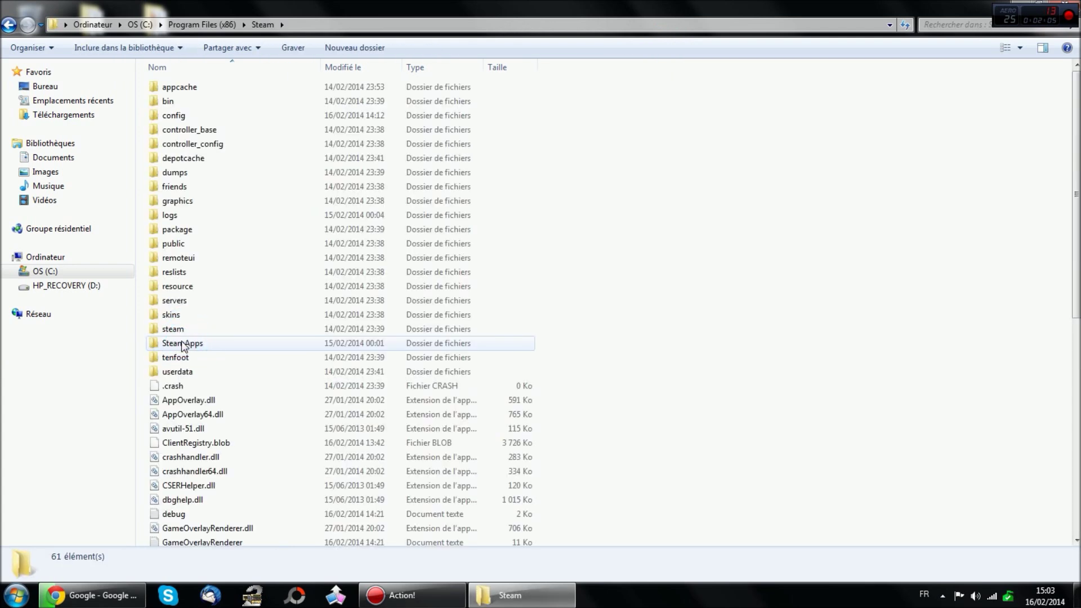
pyautogui.doubleClick(186, 344)
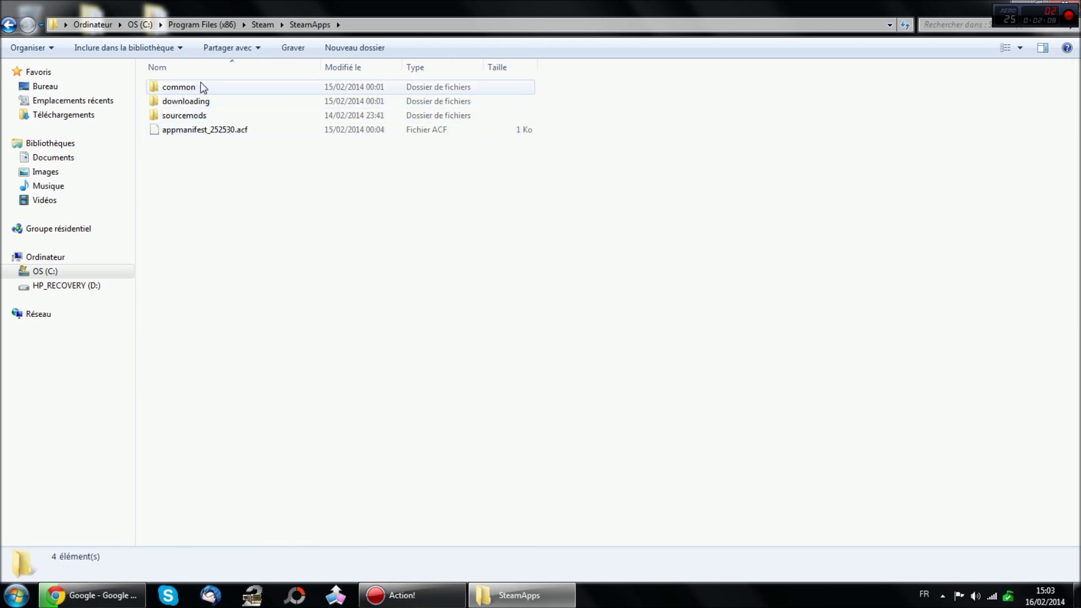
pyautogui.doubleClick(185, 88)
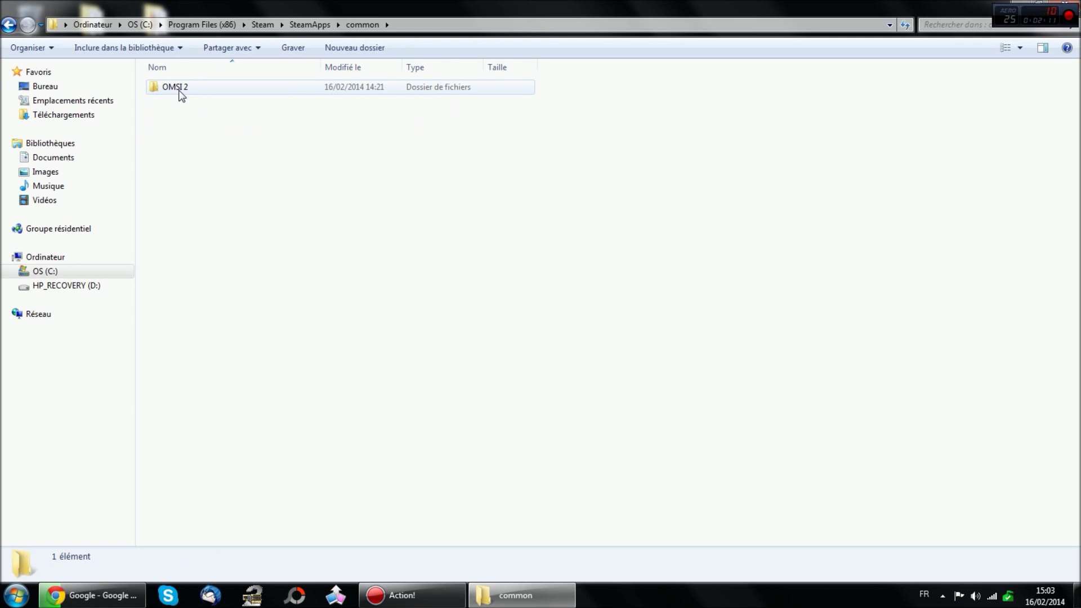
pyautogui.doubleClick(181, 93)
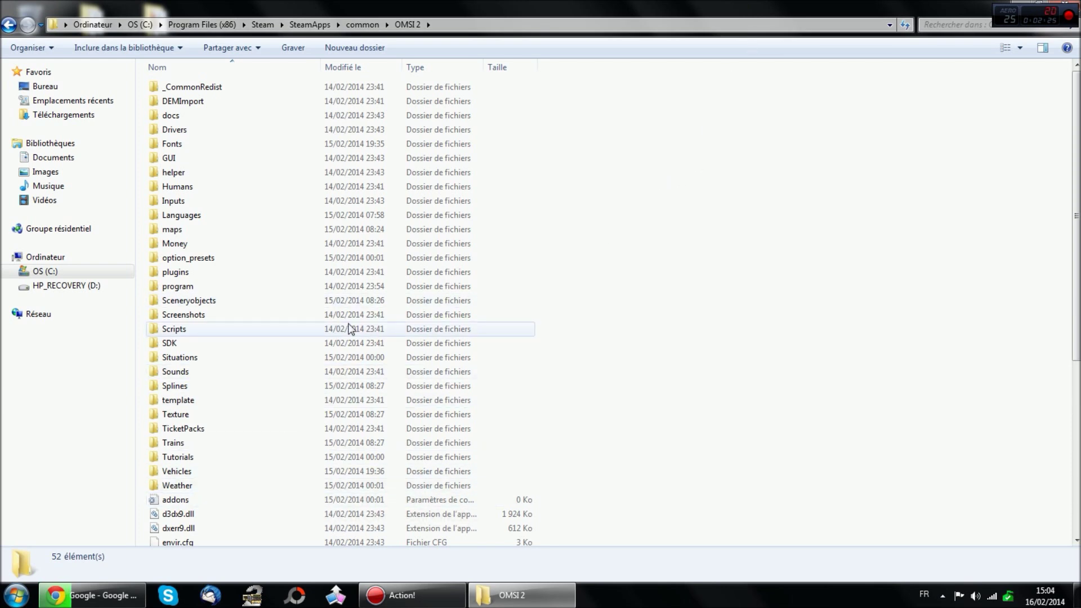
# Examine the bus folders inside Vehicles, such as MB_O520 and MAN_NL_NG, and return to the OMSI 2 folder.
pyautogui.doubleClick(197, 475)
pyautogui.click(609, 307)
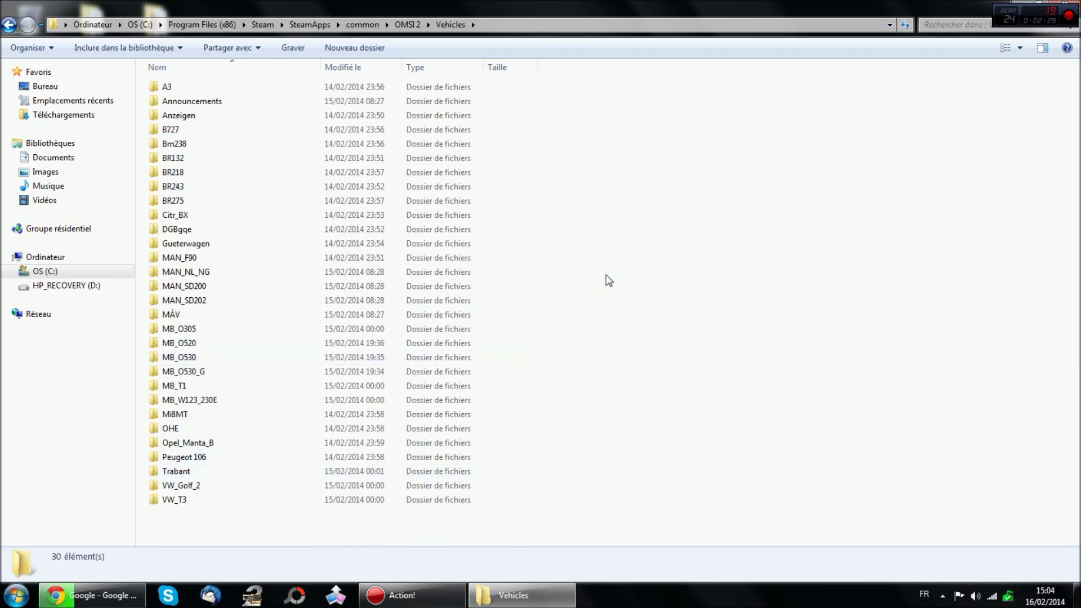
pyautogui.click(198, 372)
pyautogui.click(204, 342)
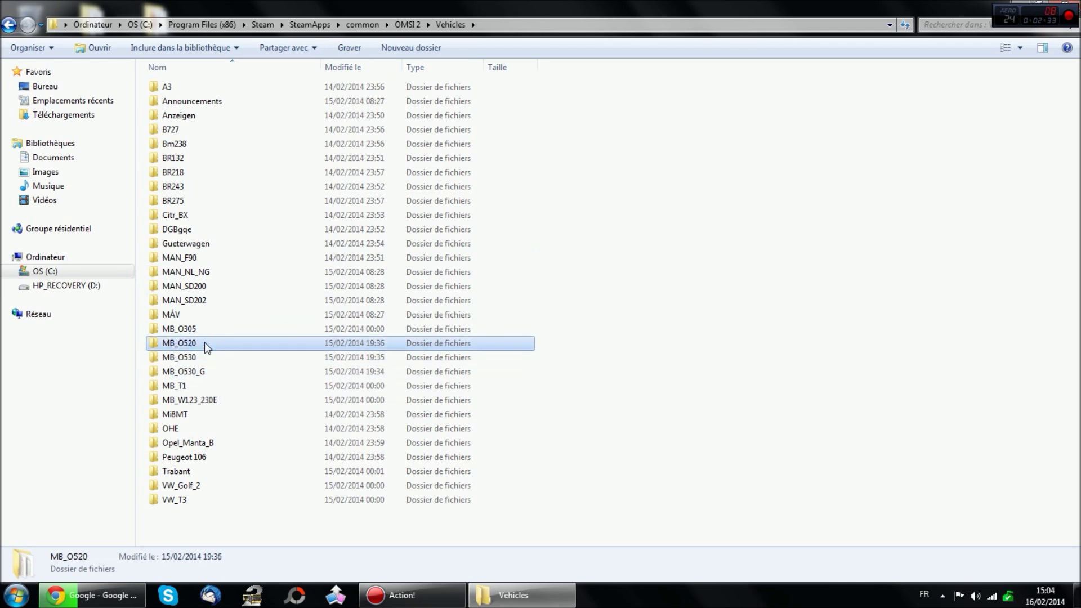
pyautogui.click(204, 271)
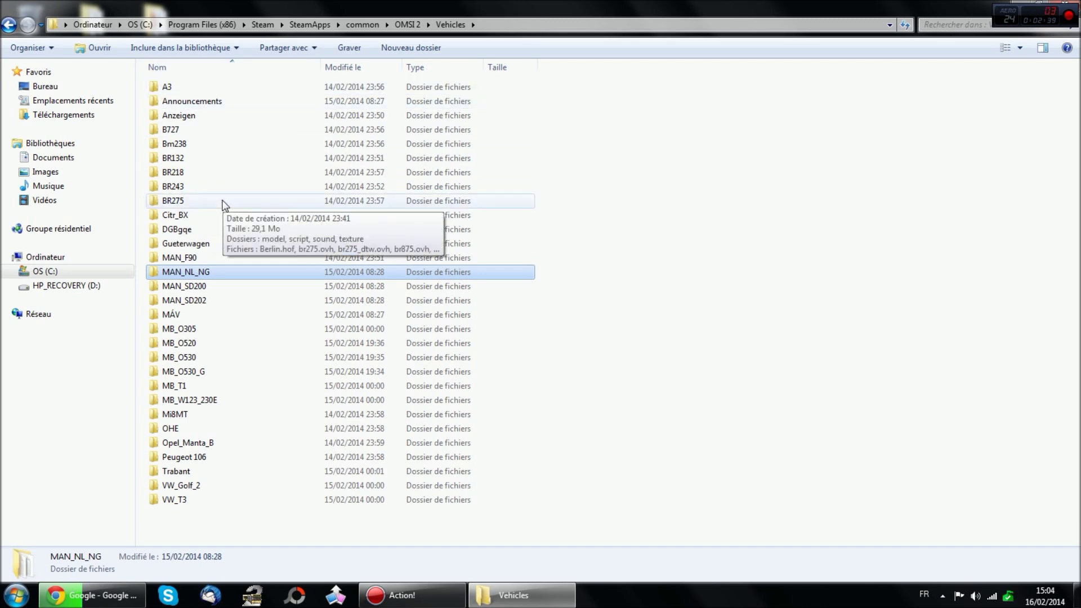
pyautogui.click(419, 25)
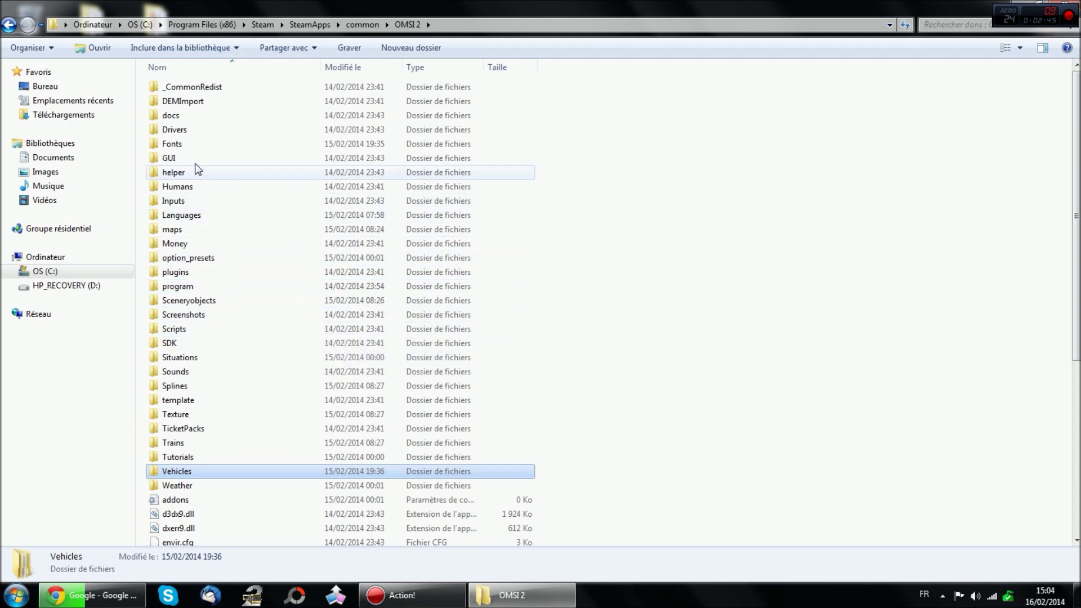
# Point out the maps, Sceneryobjects, Splines, Texture and Vehicles folders in the OMSI 2 directory.
pyautogui.click(172, 229)
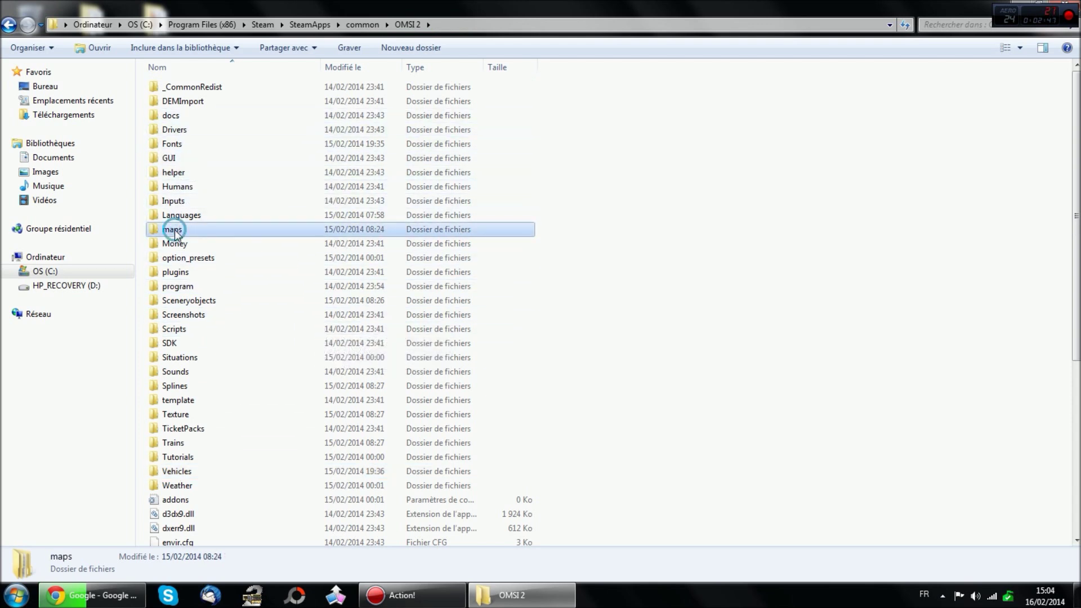
pyautogui.click(186, 304)
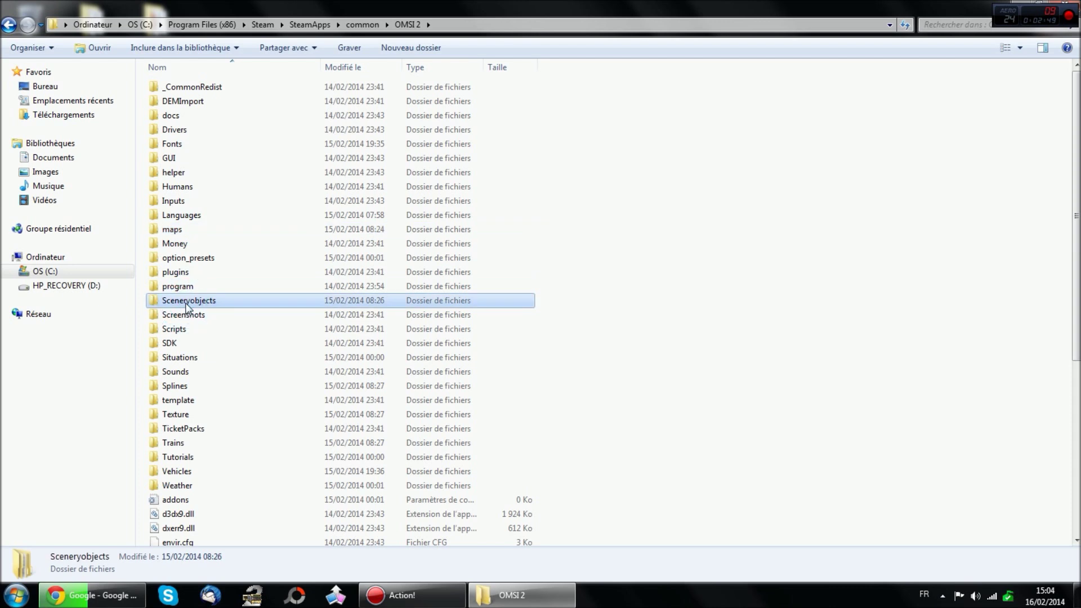
pyautogui.click(188, 388)
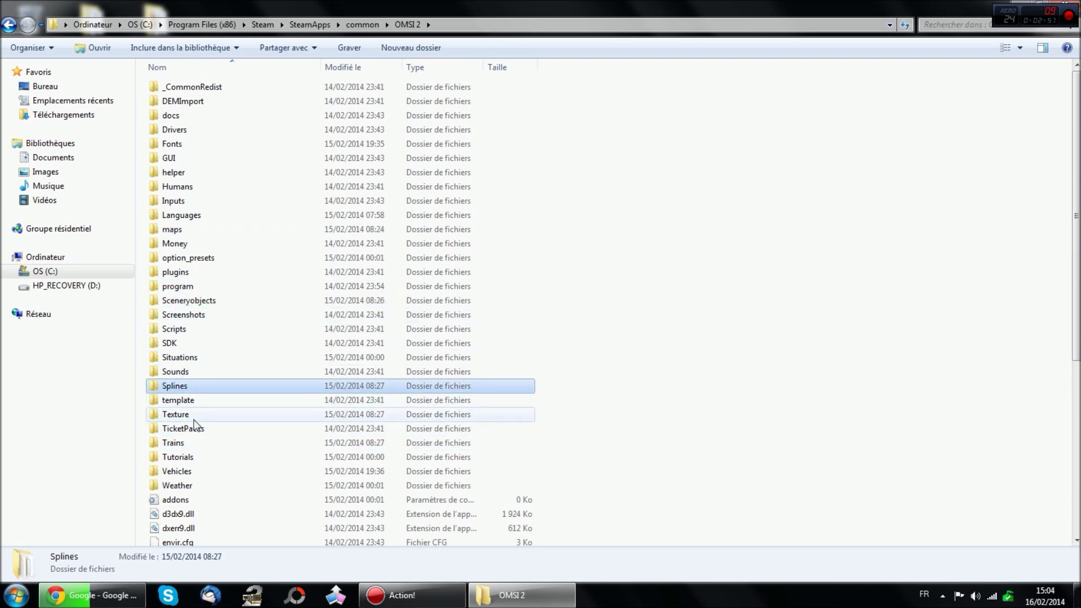
pyautogui.click(191, 414)
pyautogui.click(180, 474)
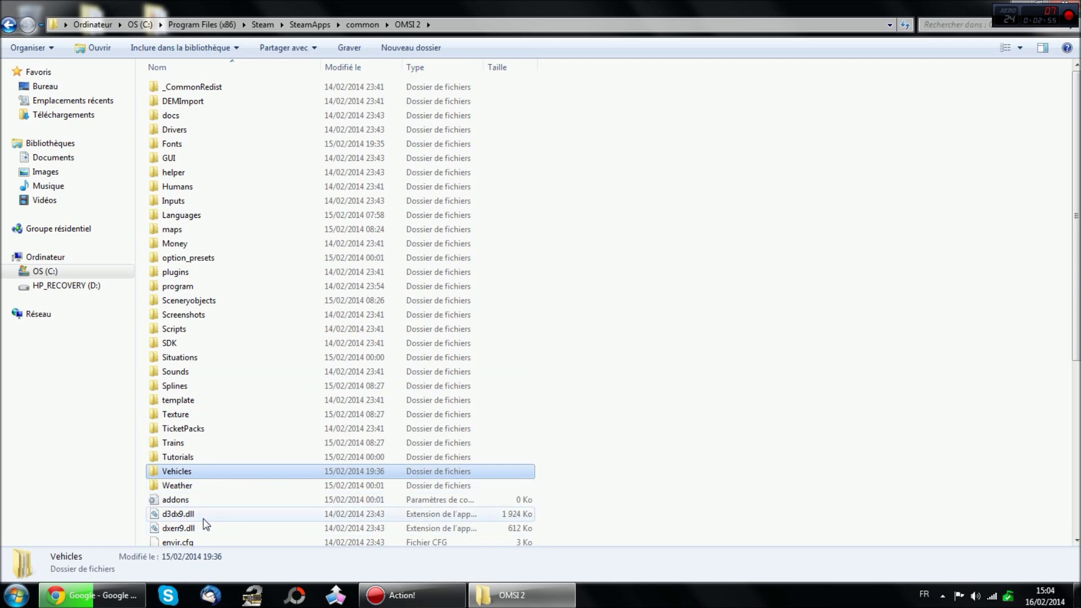
# Point out the TicketPacks, Splines, Sceneryobjects and maps folders in the OMSI 2 directory.
pyautogui.click(201, 430)
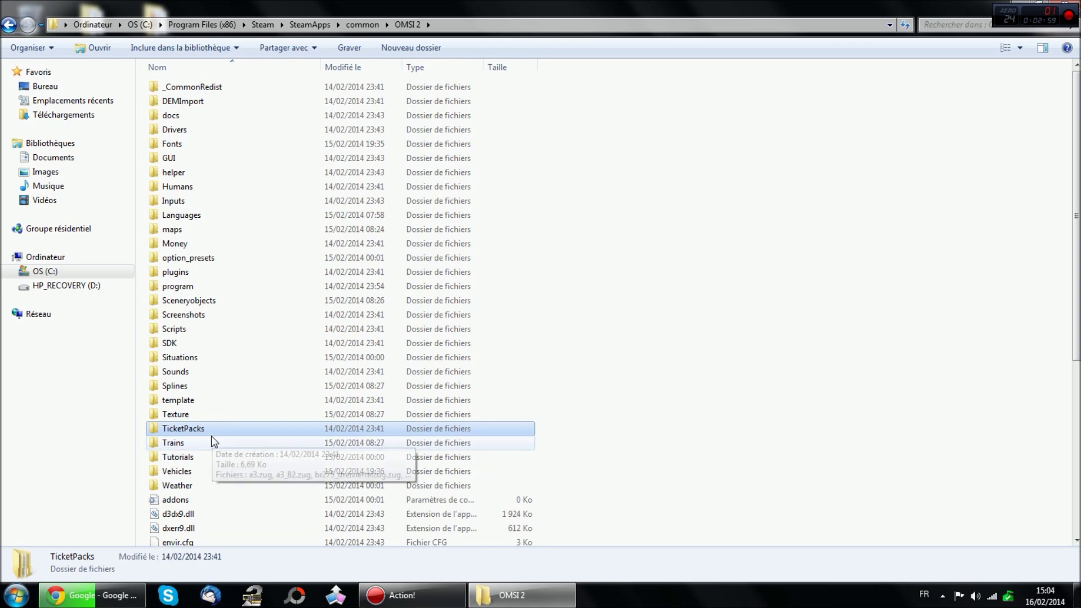
pyautogui.click(187, 432)
pyautogui.click(228, 430)
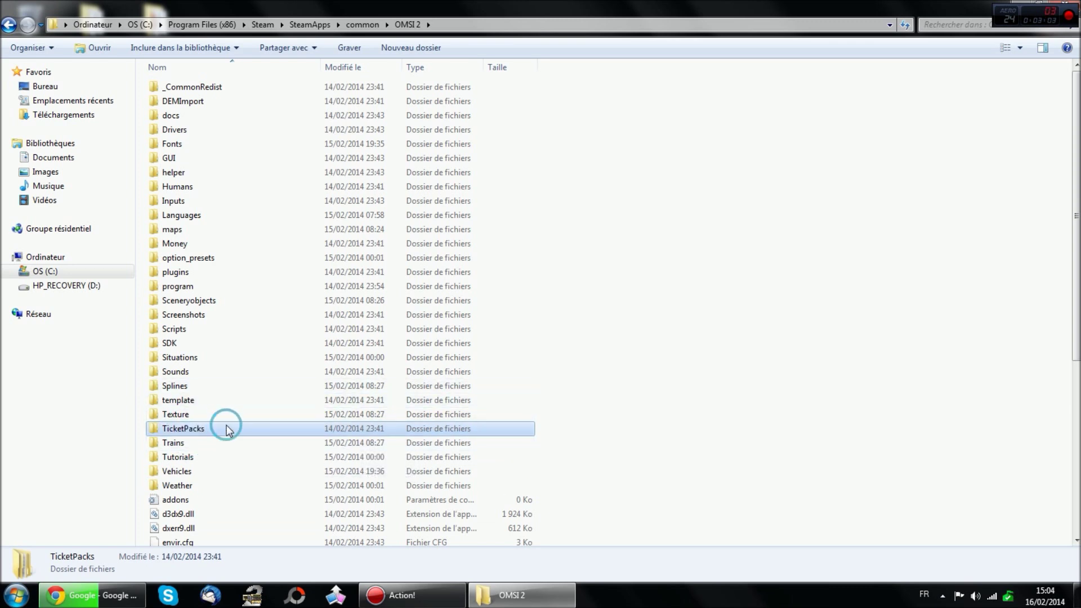
pyautogui.click(193, 388)
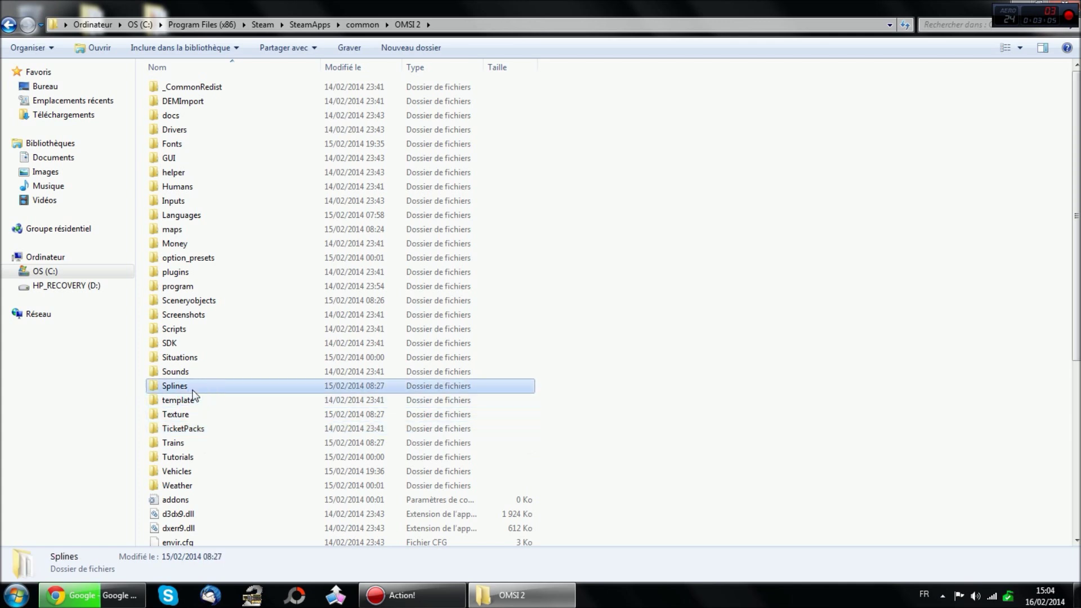
pyautogui.click(218, 301)
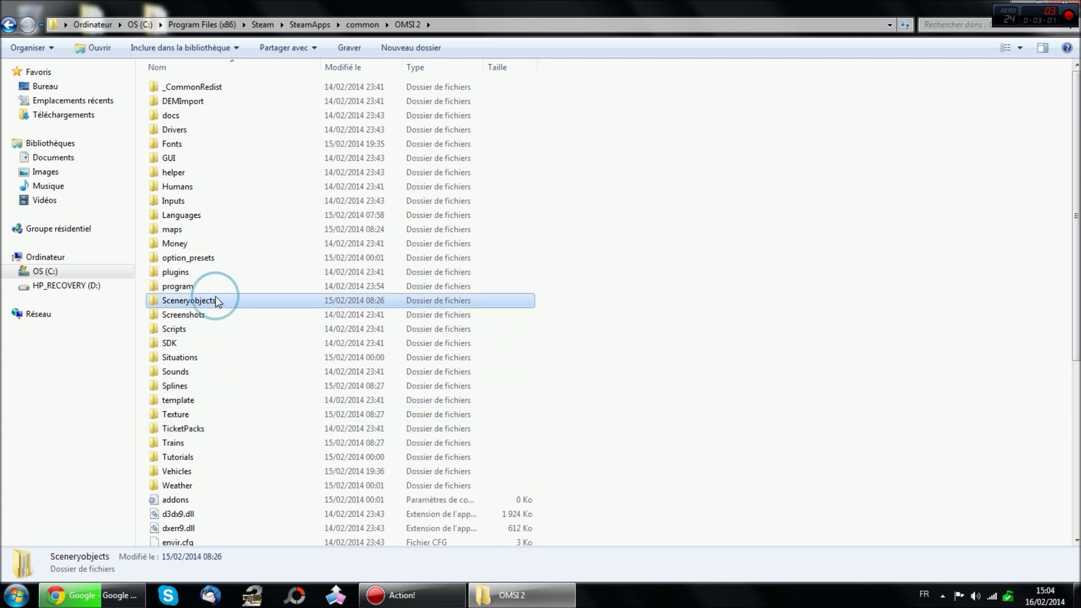
pyautogui.click(184, 228)
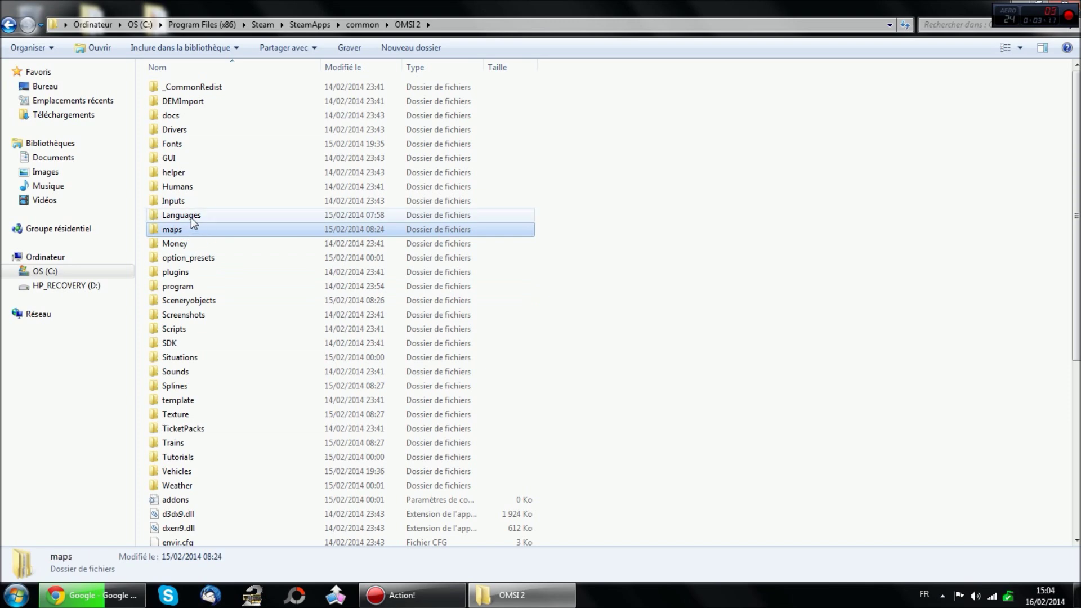
# Restore the OMSI 2 Explorer window from full screen and dock it to the right half of the desktop.
pyautogui.doubleClick(368, 5)
pyautogui.moveTo(443, 194); pyautogui.dragTo(1080, 214)
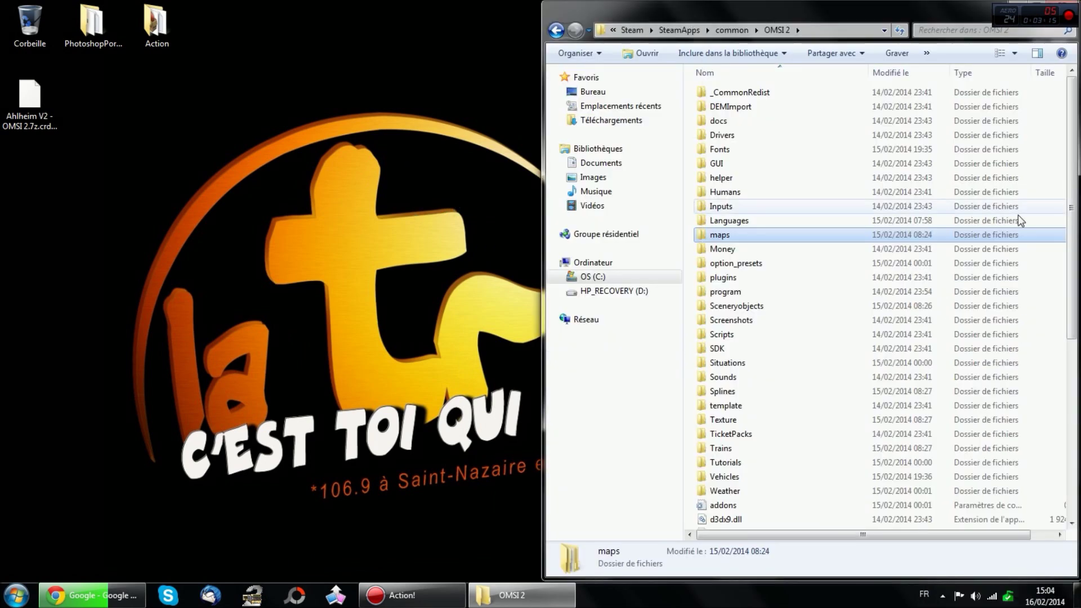
# Switch to Chrome, open youtube.com in a new tab and go to the channel's list of uploaded videos.
pyautogui.click(90, 595)
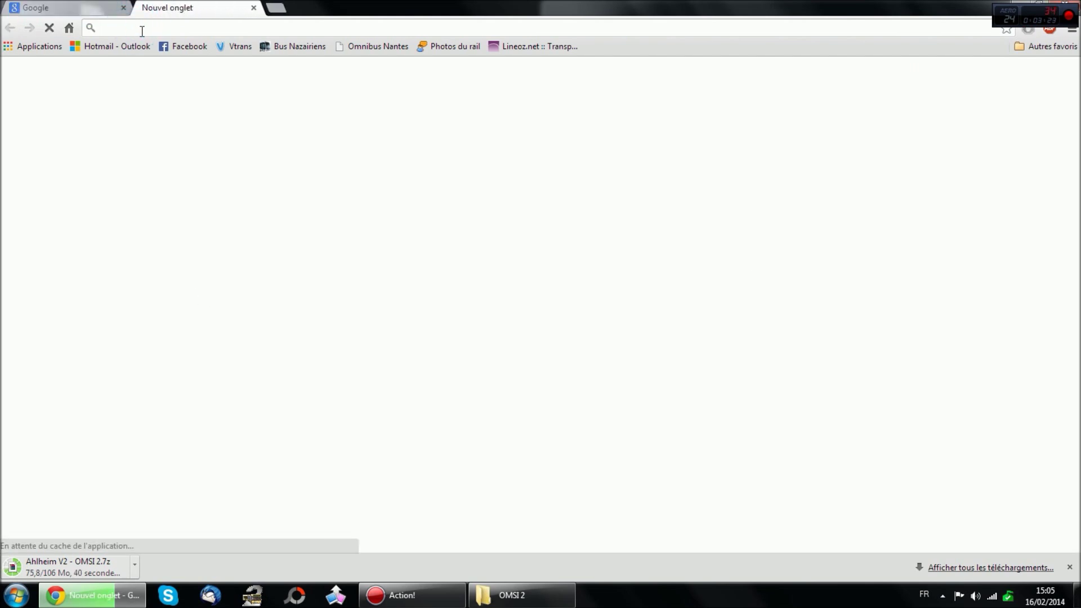
pyautogui.write('youtube.com')
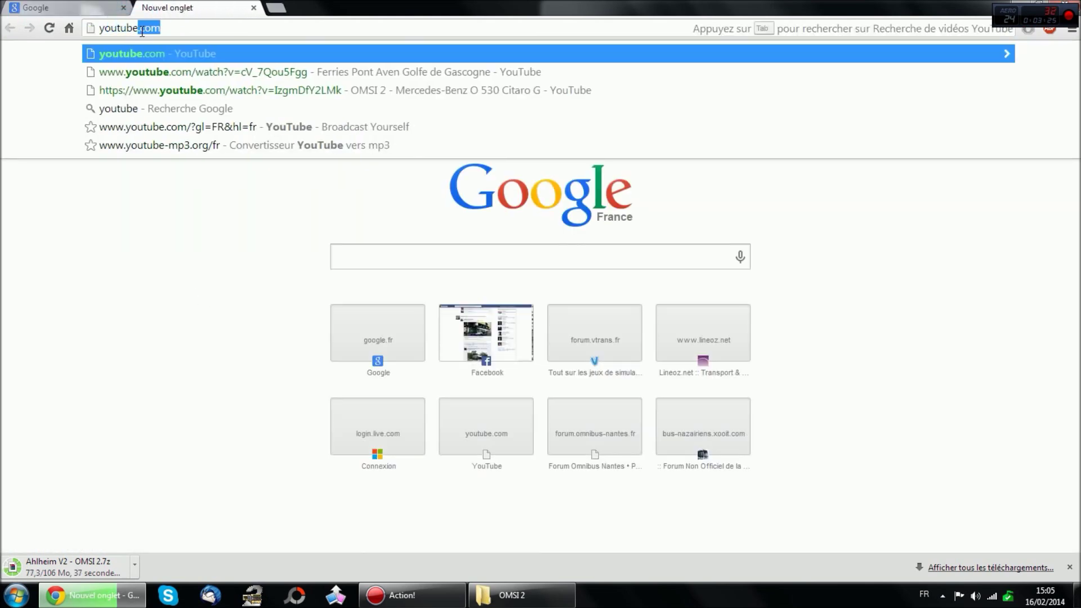
pyautogui.press('Return')
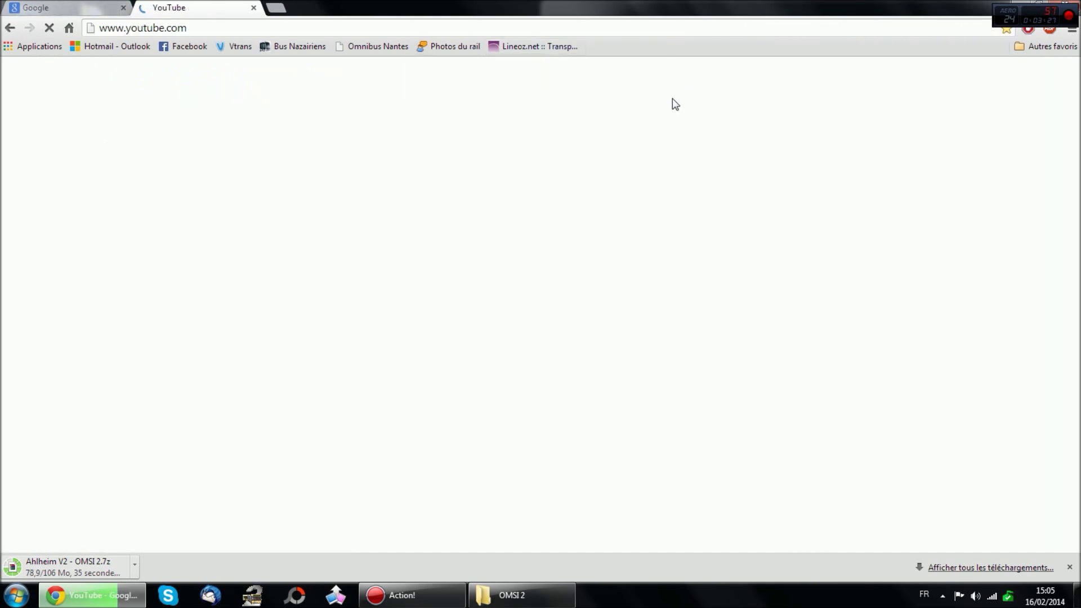
pyautogui.click(584, 80)
pyautogui.click(551, 114)
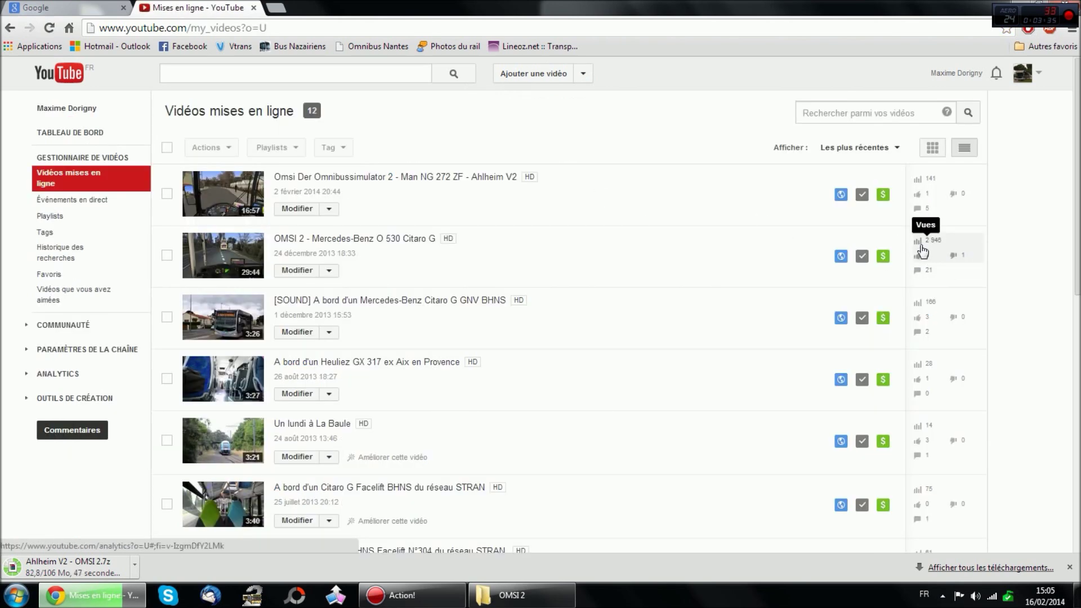
# Open the "OMSI 2 - Mercedes-Benz O 530 Citaro G" video through its analytics page and close the analytics tab.
pyautogui.click(936, 244)
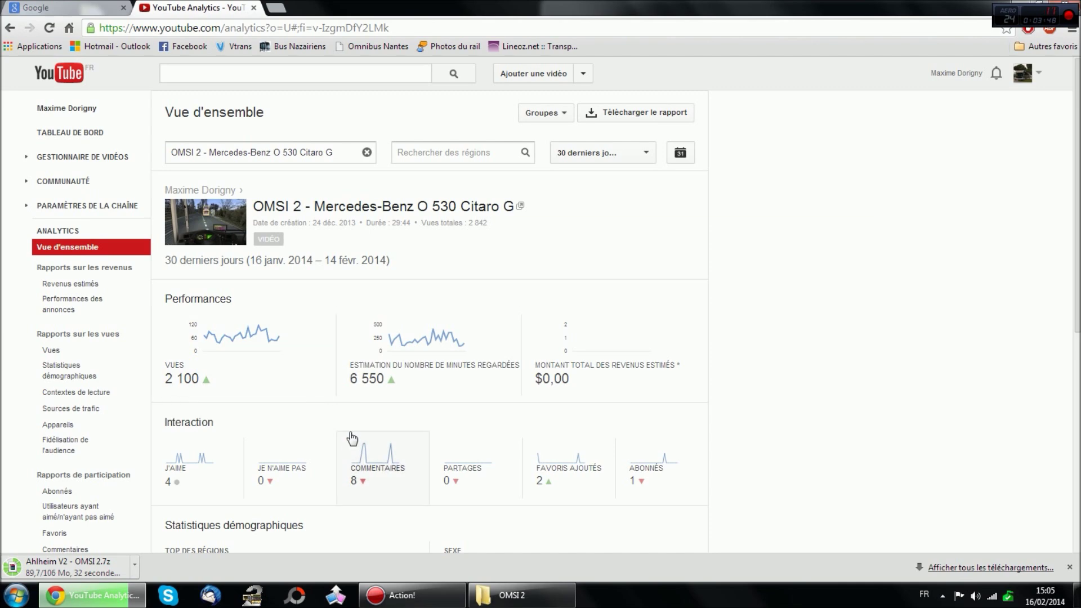
pyautogui.click(329, 211)
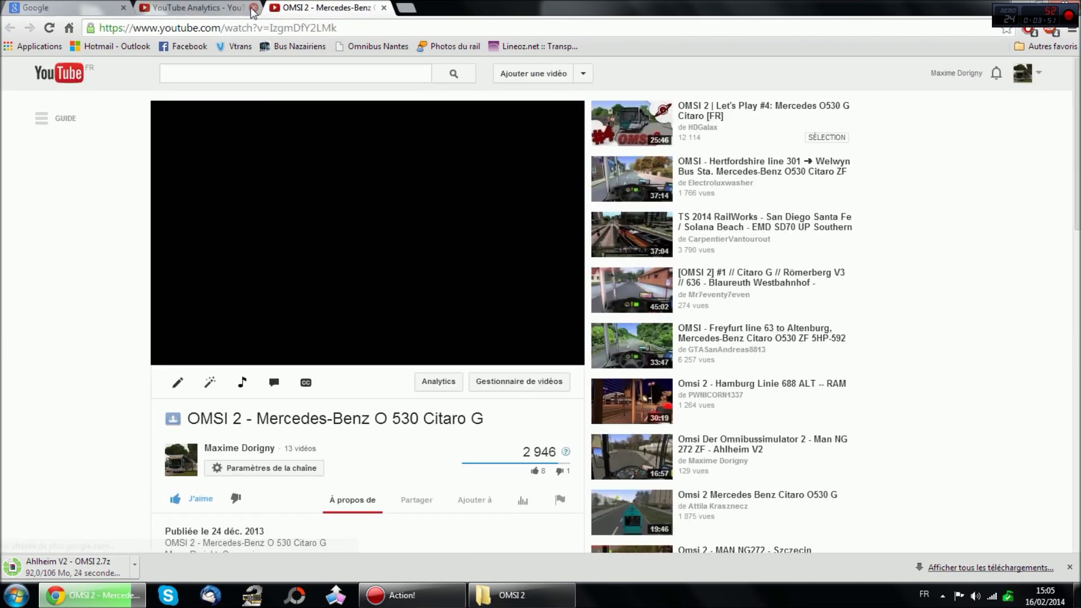
pyautogui.click(253, 7)
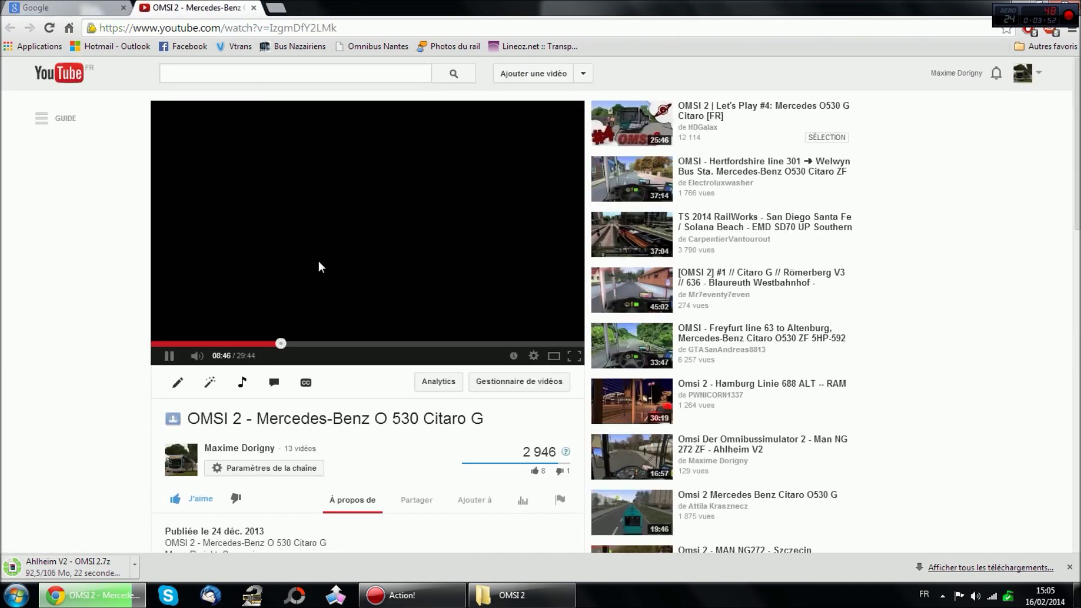
# Examine the Citaro G video's comments, highlighting the request for help placing files and the question about OMSI 2.
pyautogui.scroll(-7, 319, 267)
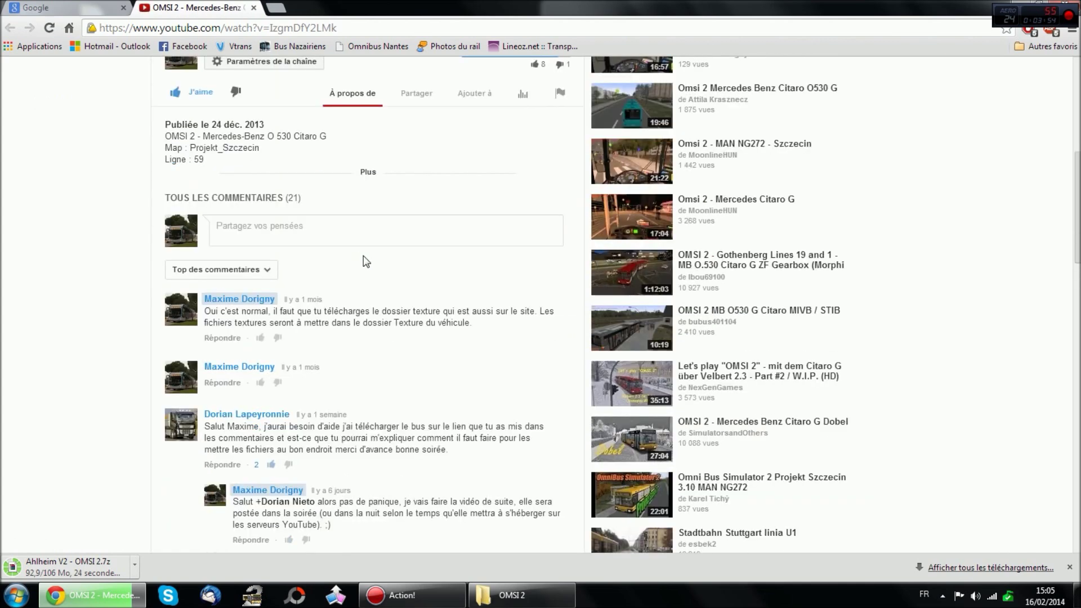
pyautogui.scroll(-1, 372, 270)
pyautogui.scroll(-1, 397, 317)
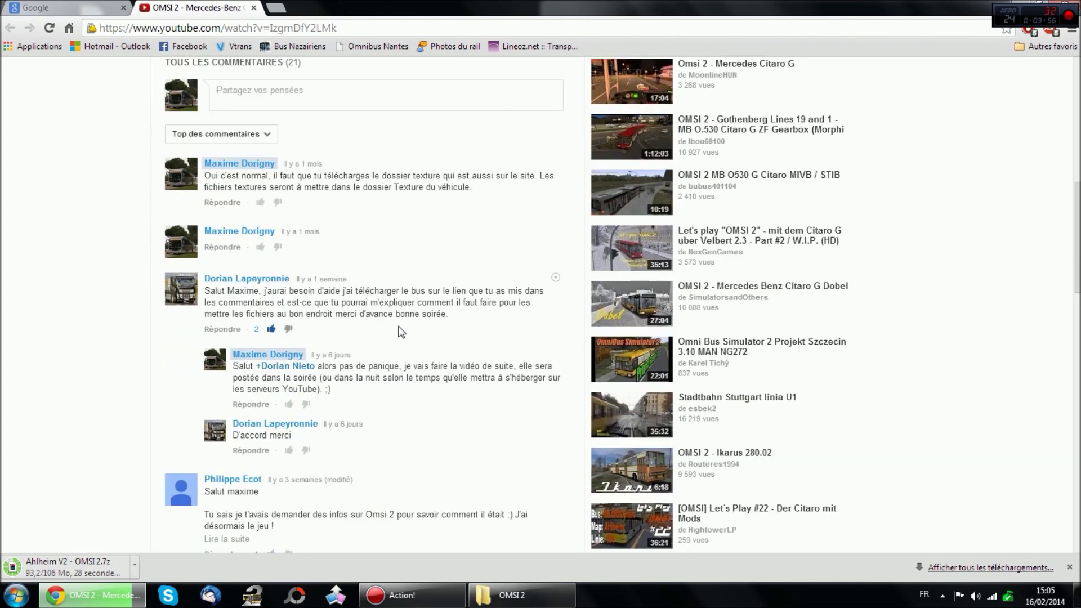
pyautogui.tripleClick(403, 298)
pyautogui.scroll(-2, 423, 325)
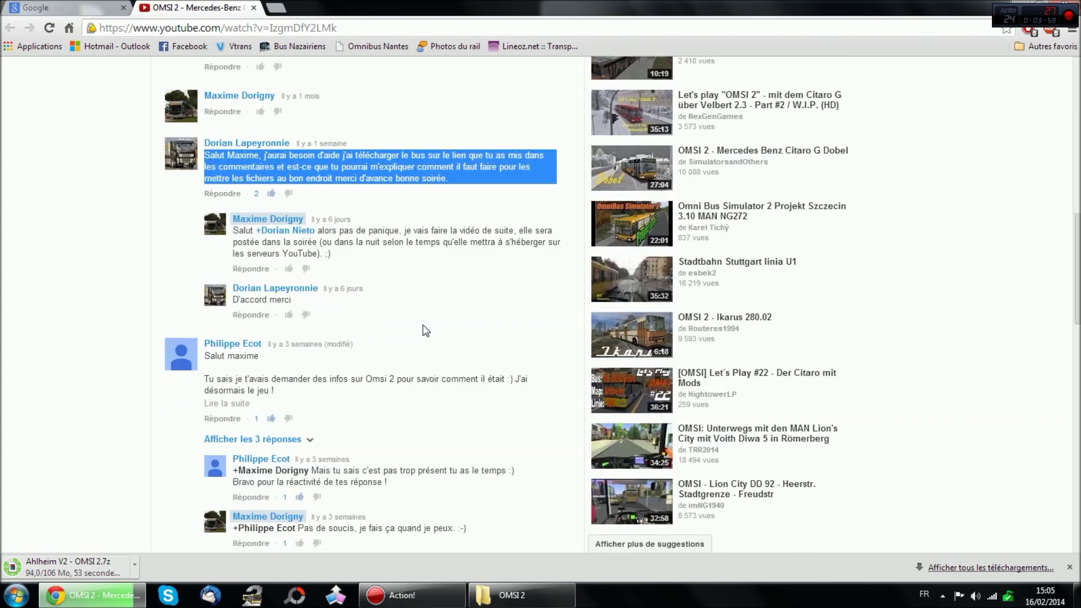
pyautogui.scroll(-2, 423, 325)
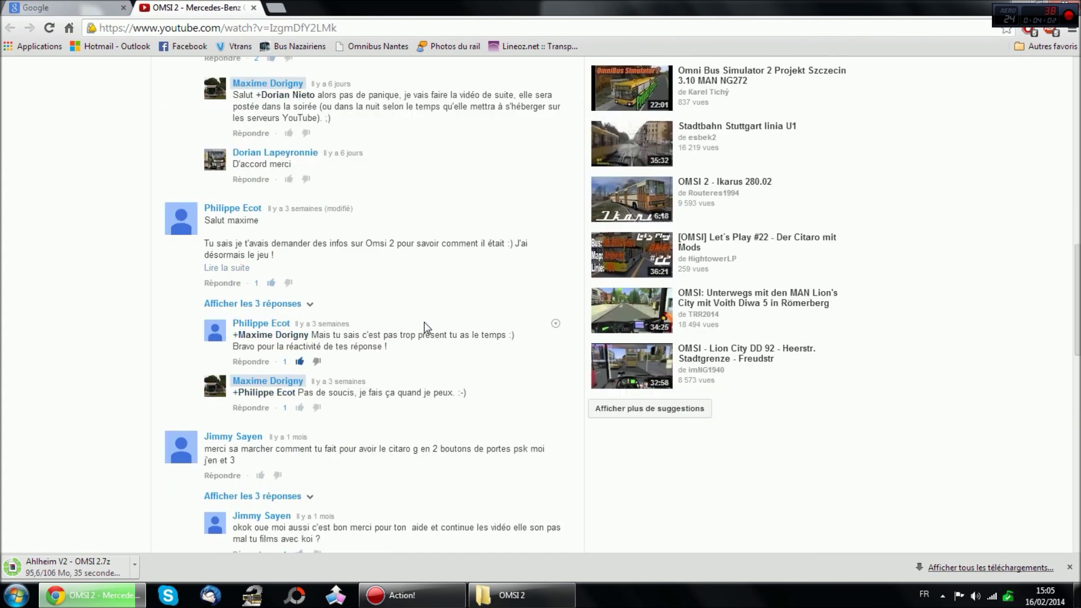
pyautogui.scroll(-1, 424, 322)
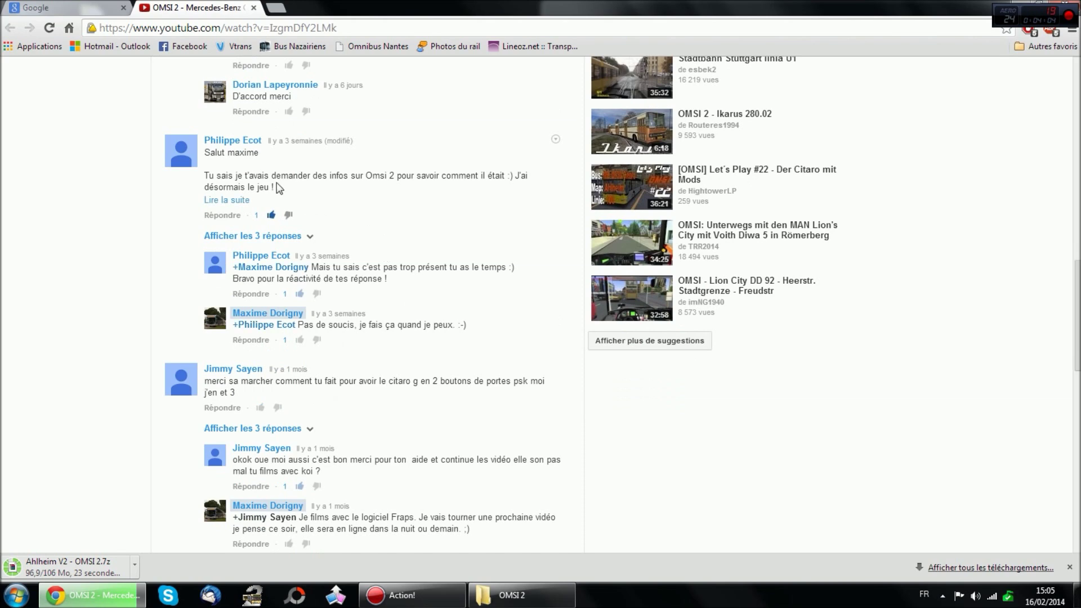
pyautogui.tripleClick(253, 182)
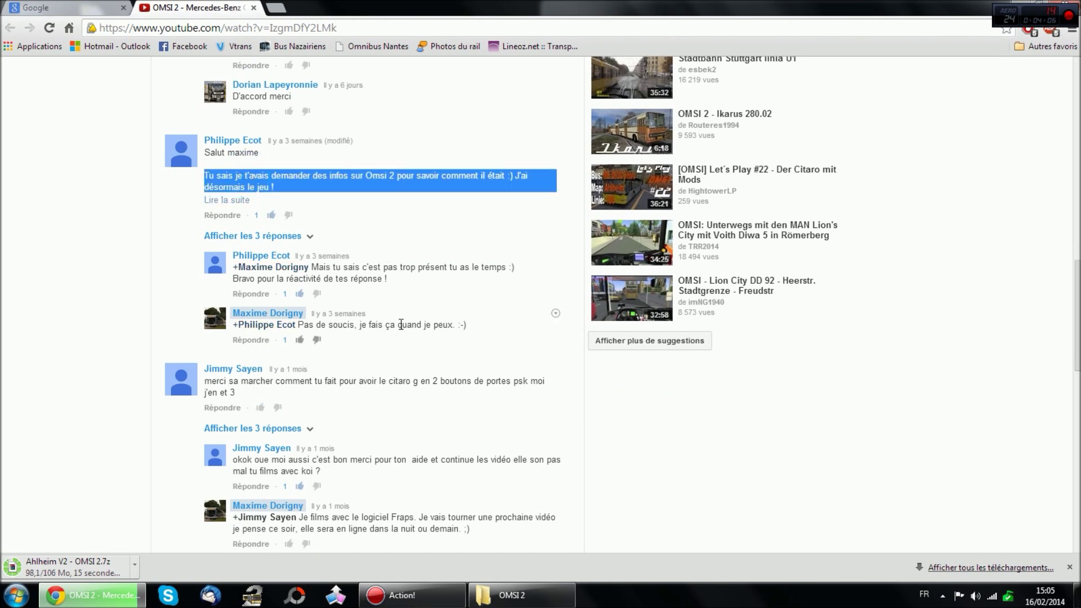
pyautogui.scroll(20, 394, 319)
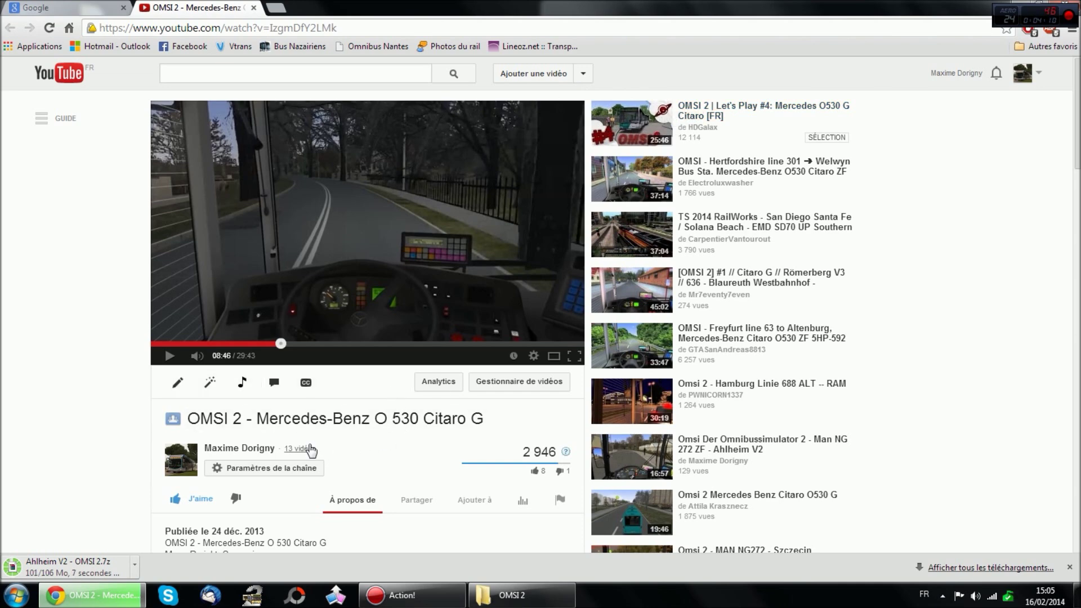
# Open the "Omsi Der Omnibussimulator 2 - Man NG 272 ZF - Ahlheim V2" video from the channel and read its comments.
pyautogui.click(308, 443)
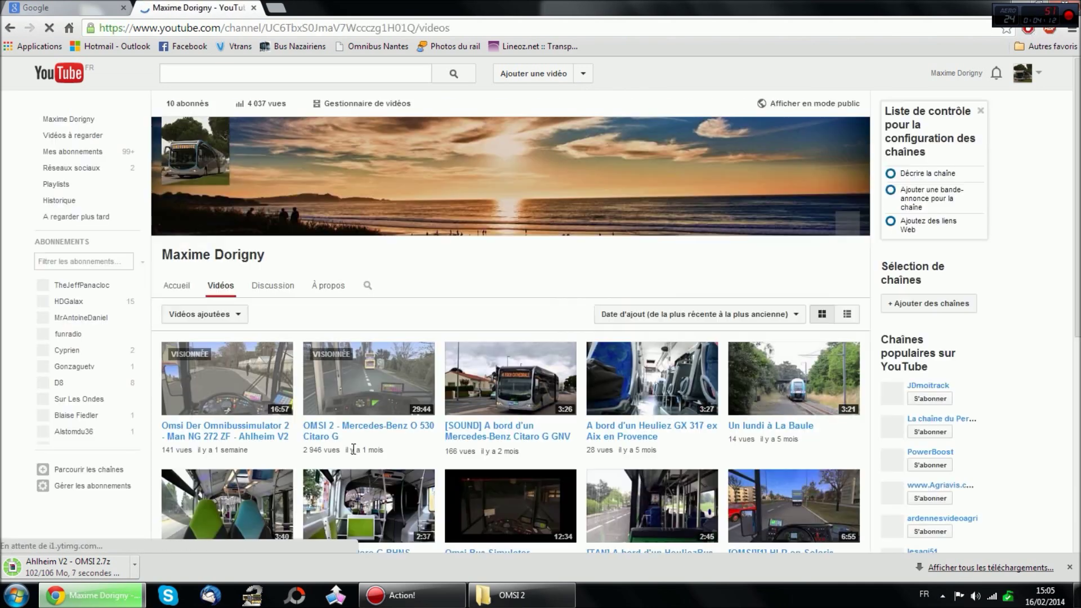
pyautogui.click(270, 438)
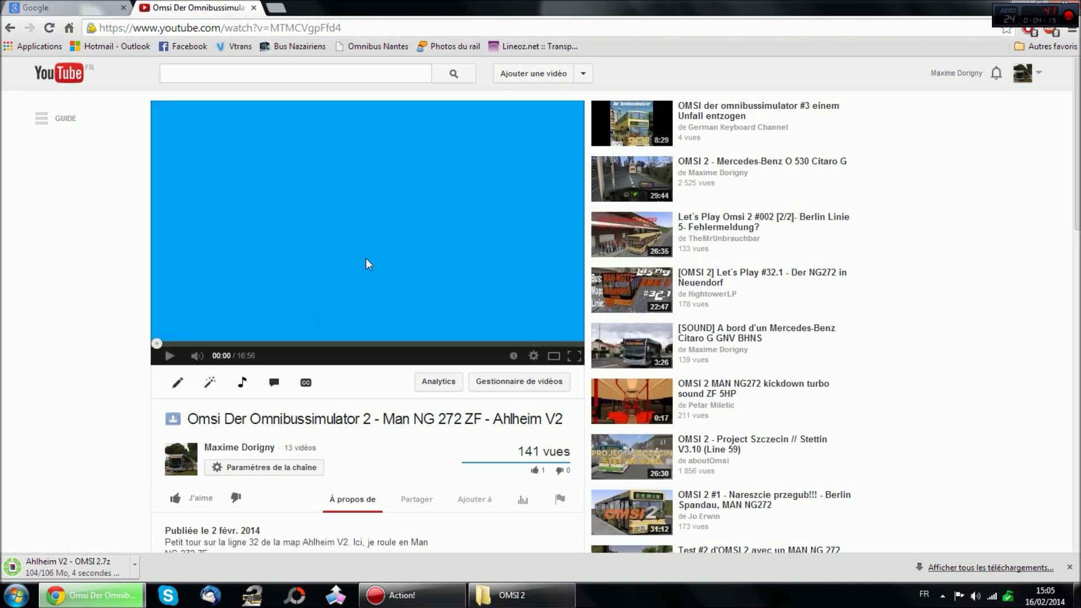
pyautogui.scroll(-3, 303, 304)
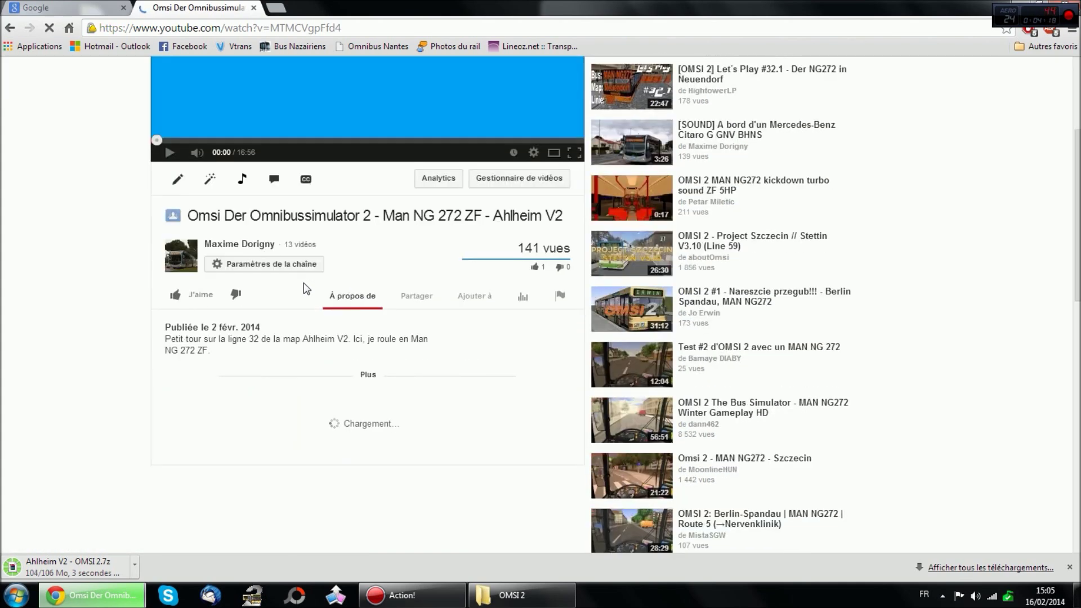
pyautogui.scroll(-5, 309, 284)
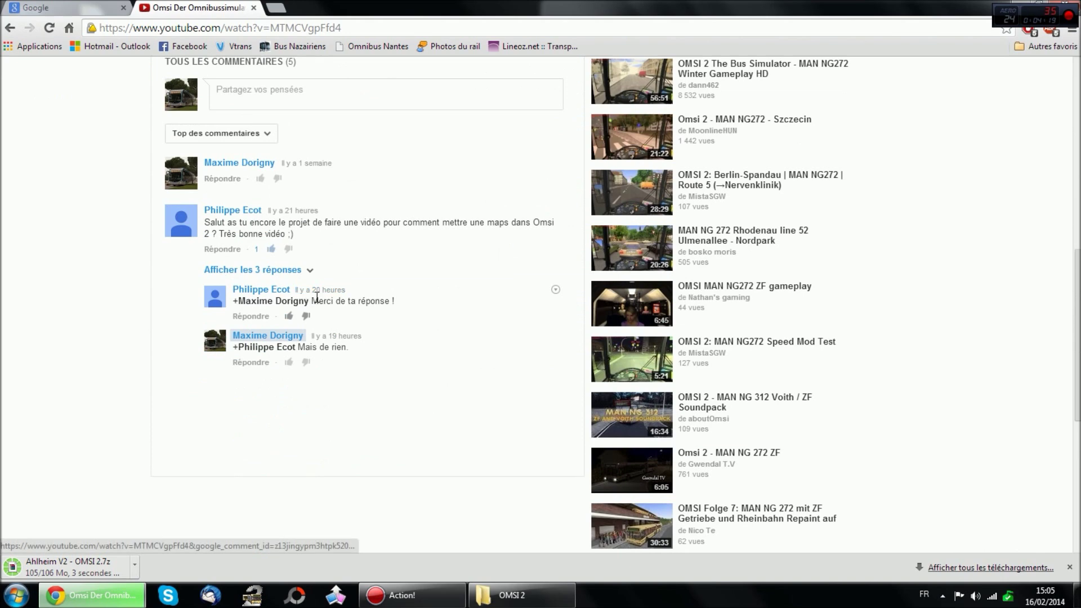
pyautogui.scroll(8, 441, 369)
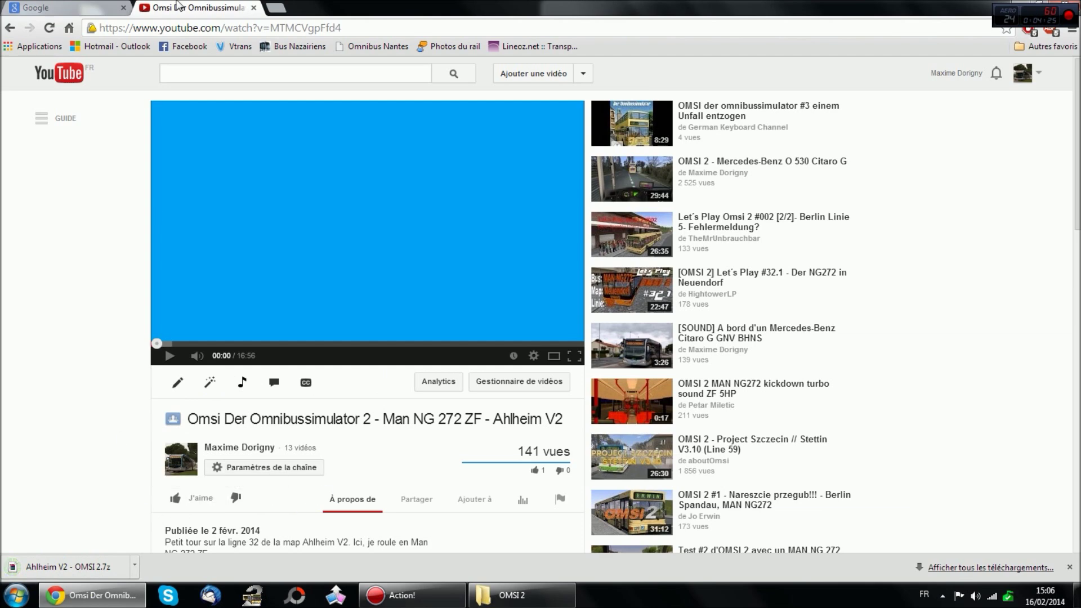
# Open the downloaded Ahlheim V2 - OMSI 2.7z archive at its Ahlheim V2 - OMSI 2 folder, docked beside the game folder window.
pyautogui.click(254, 7)
pyautogui.click(101, 568)
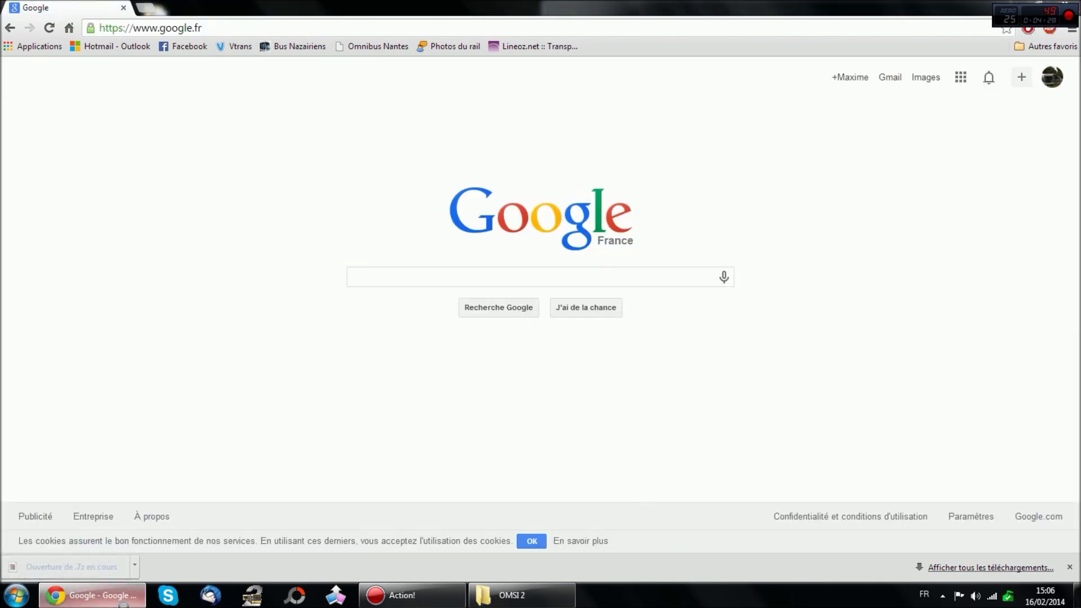
pyautogui.click(1017, 7)
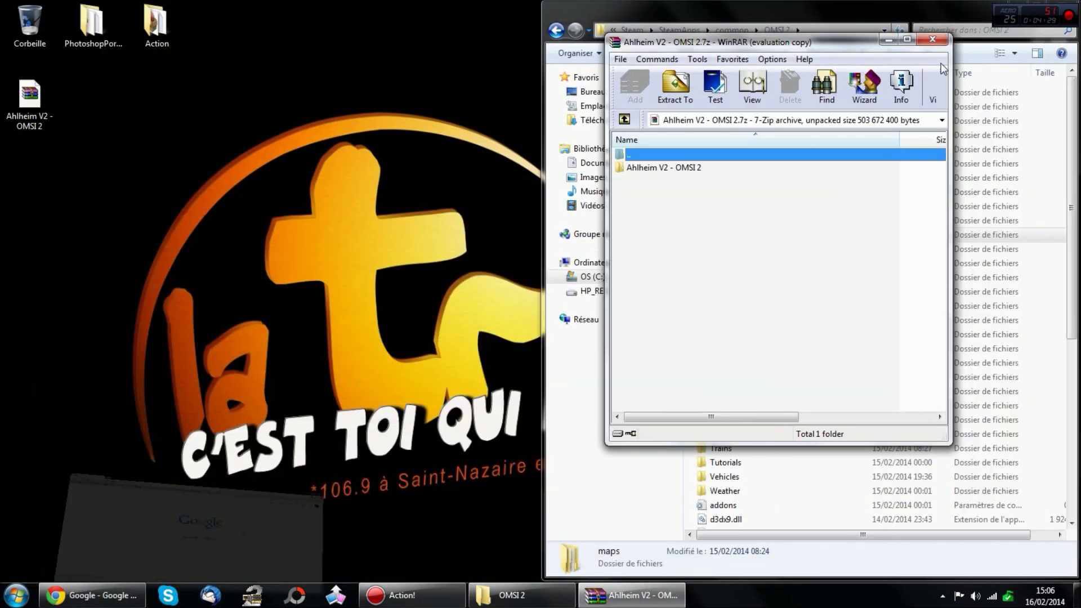
pyautogui.doubleClick(658, 168)
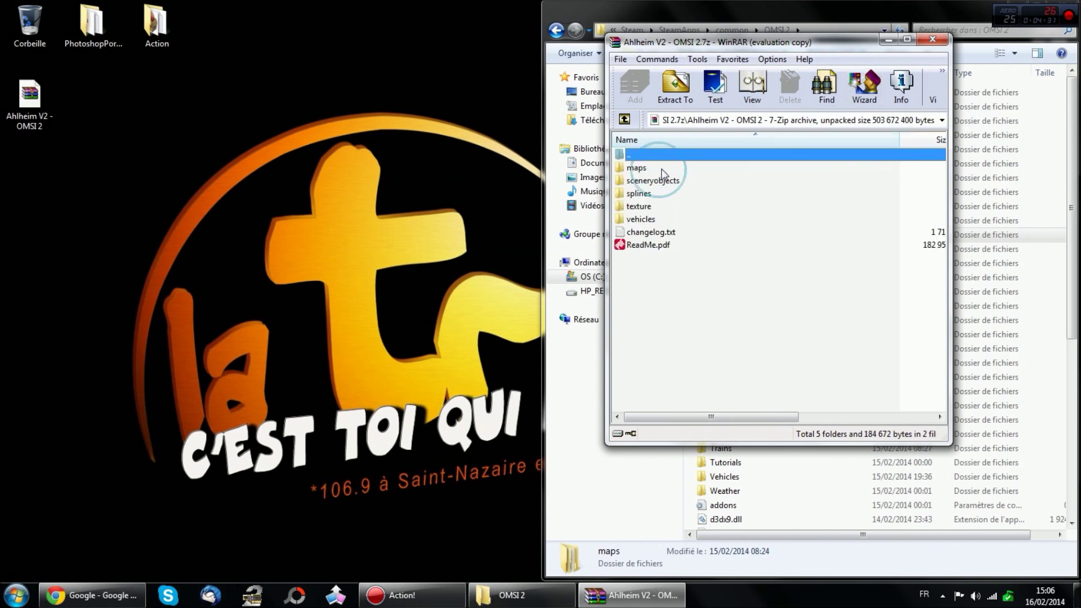
pyautogui.moveTo(720, 42); pyautogui.dragTo(4, 114)
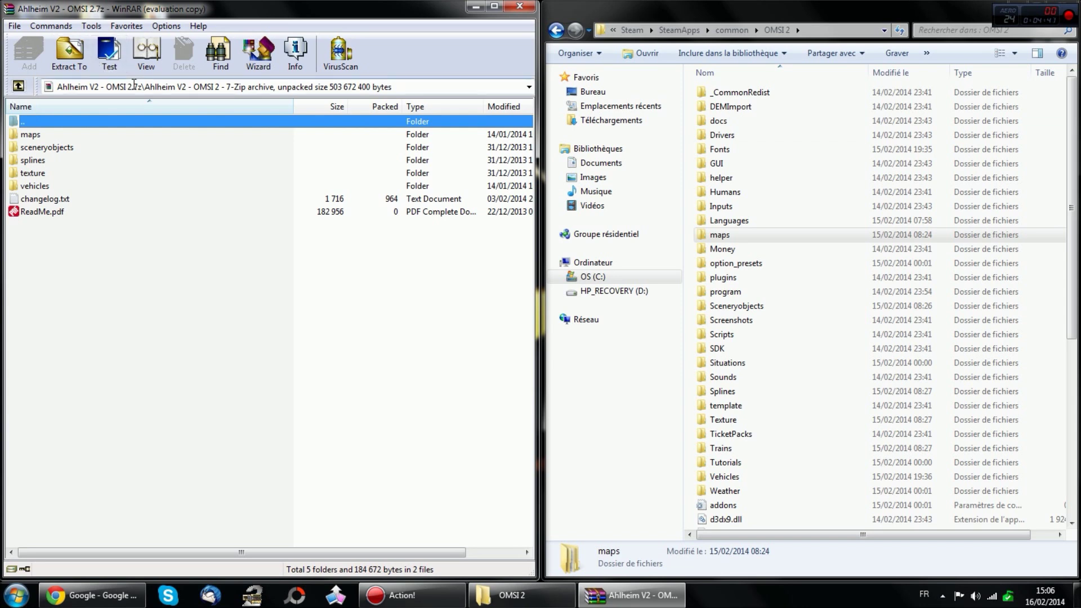
# Copy the Ahlheim V2 folder from the archive's maps folder into the game's maps folder.
pyautogui.doubleClick(32, 136)
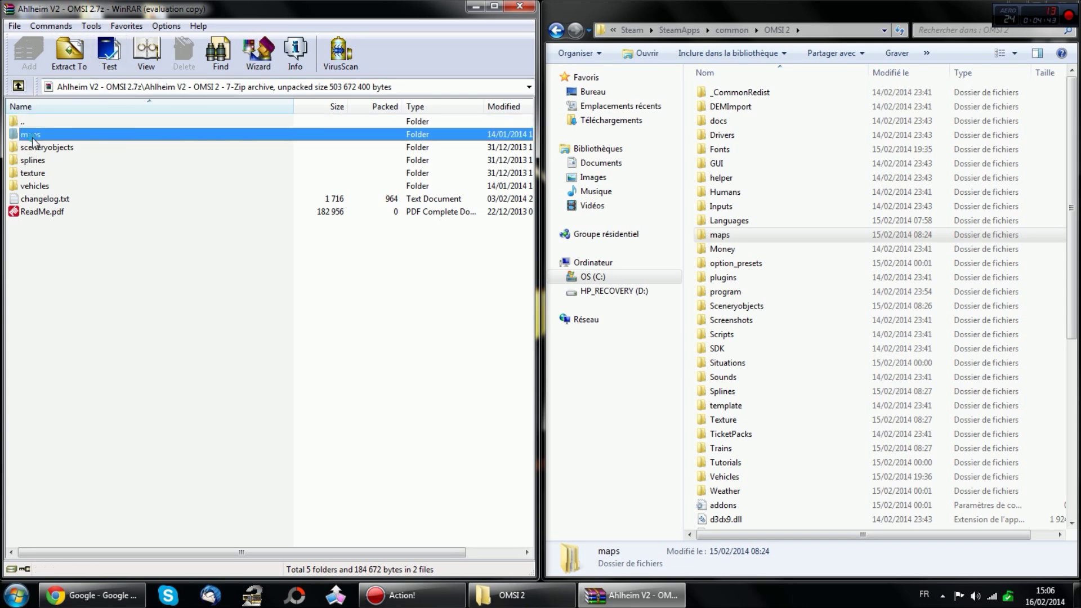
pyautogui.click(51, 136)
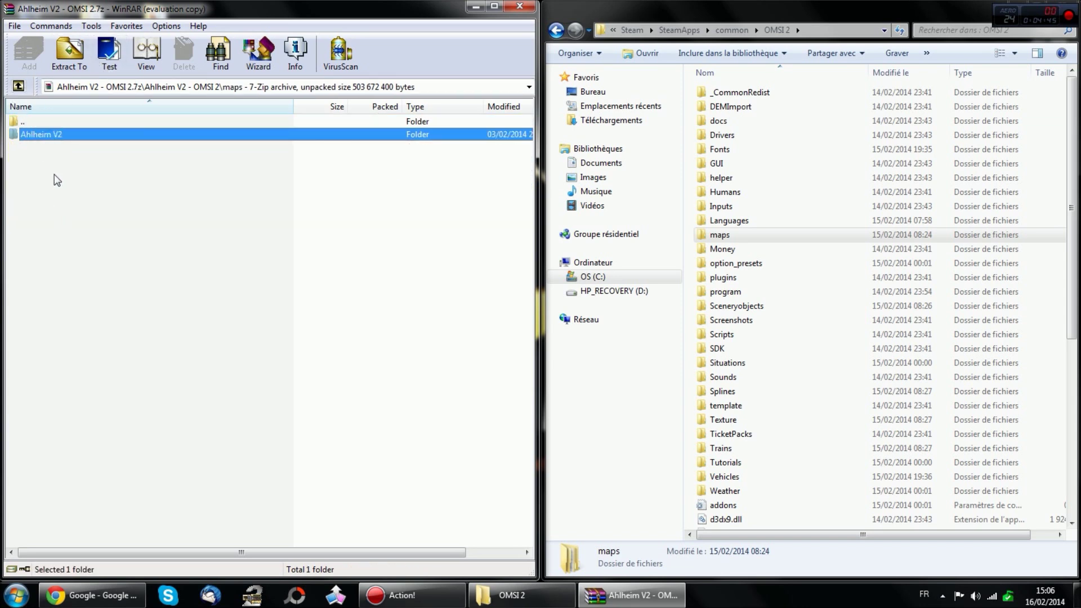
pyautogui.moveTo(40, 130); pyautogui.dragTo(731, 234)
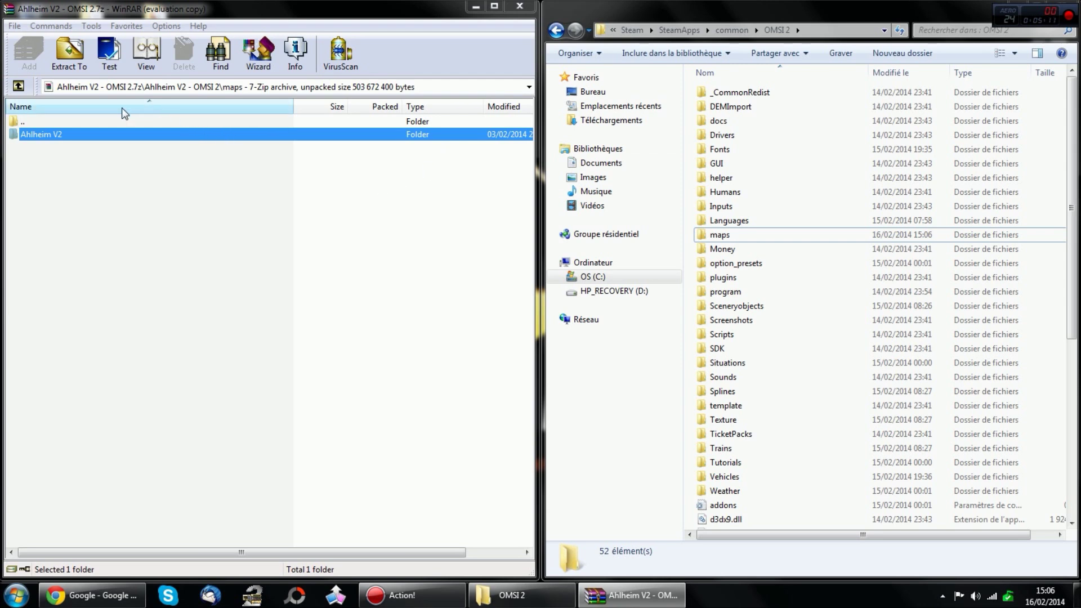
# Copy all five folders from the archive's sceneryobjects folder into the game's Sceneryobjects folder, merging folders and replacing every conflicting file.
pyautogui.doubleClick(34, 129)
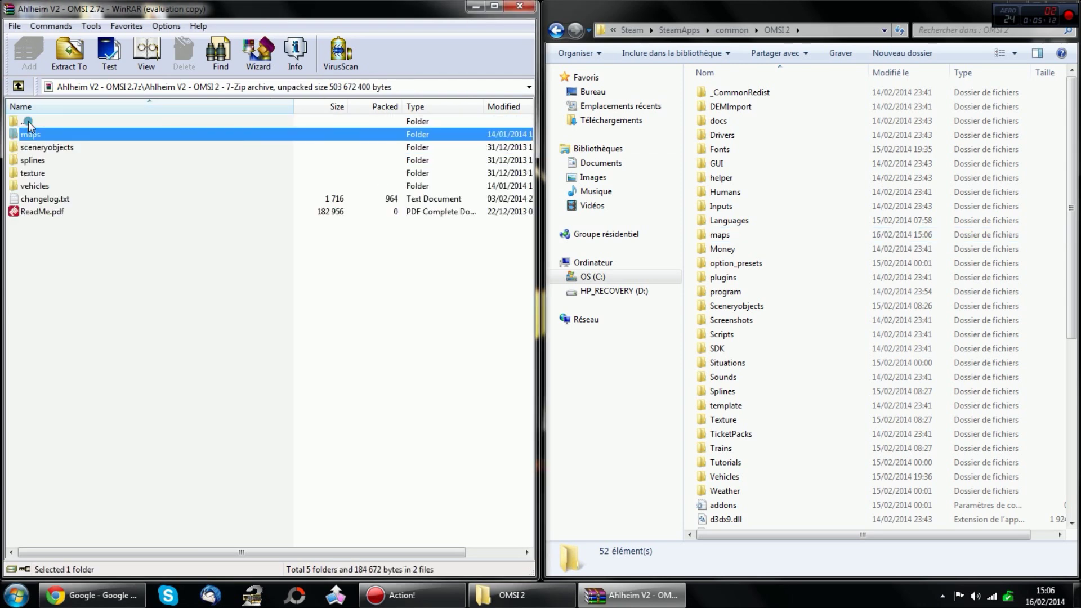
pyautogui.doubleClick(57, 147)
pyautogui.moveTo(56, 204); pyautogui.dragTo(50, 133)
pyautogui.click(57, 204)
pyautogui.moveTo(111, 211); pyautogui.dragTo(742, 311)
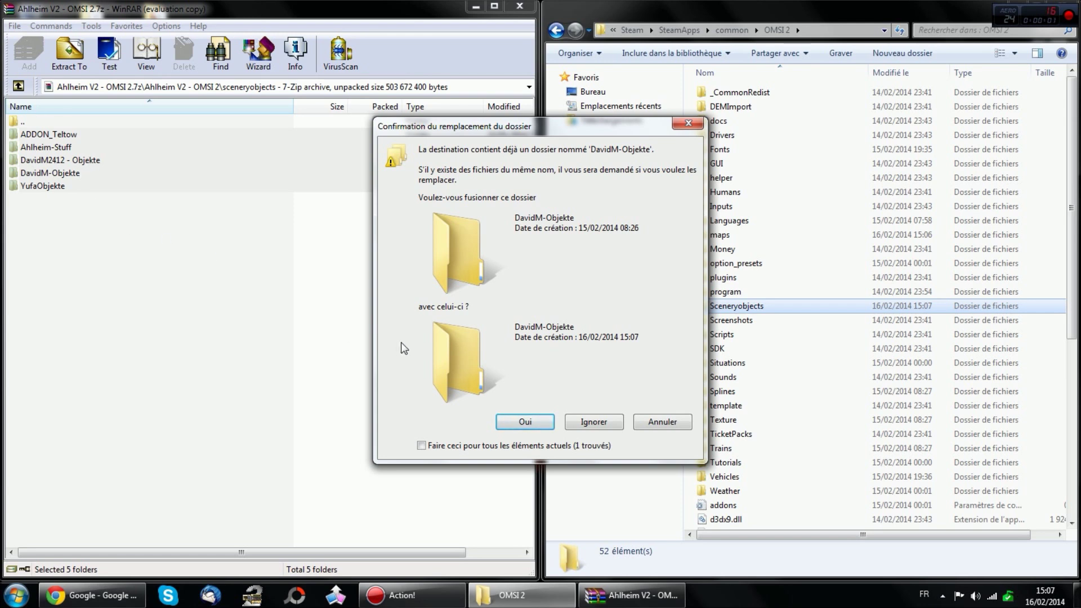
pyautogui.click(421, 445)
pyautogui.click(524, 422)
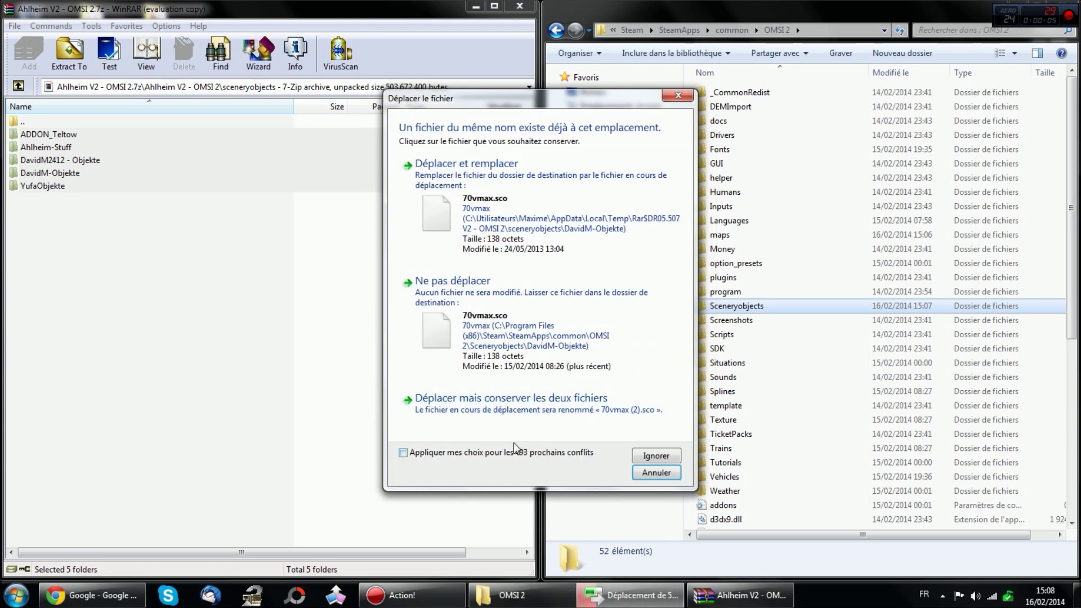
pyautogui.click(518, 456)
pyautogui.click(529, 210)
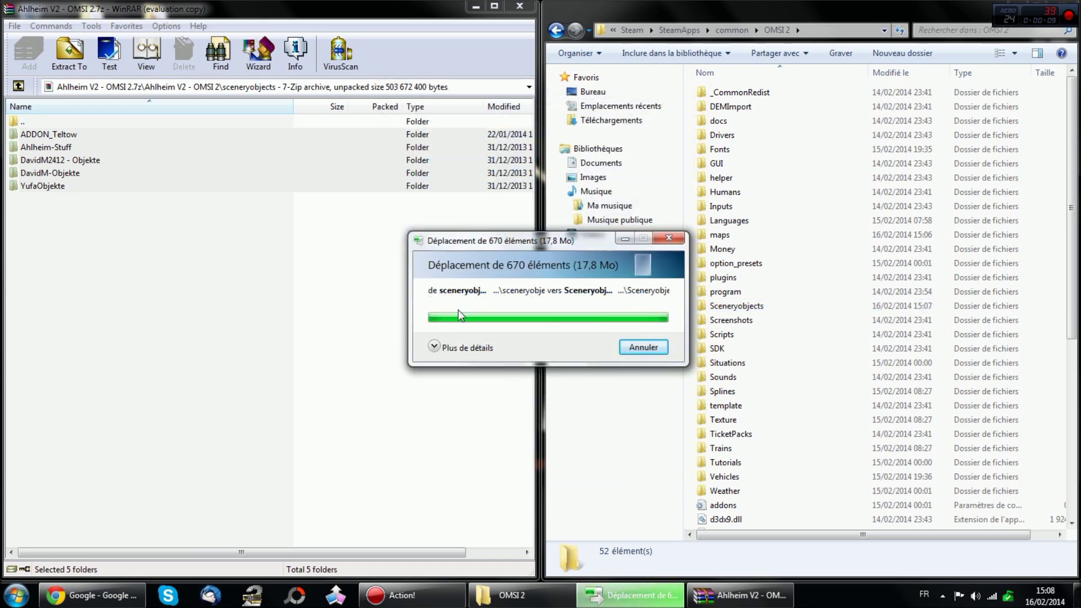
pyautogui.click(403, 369)
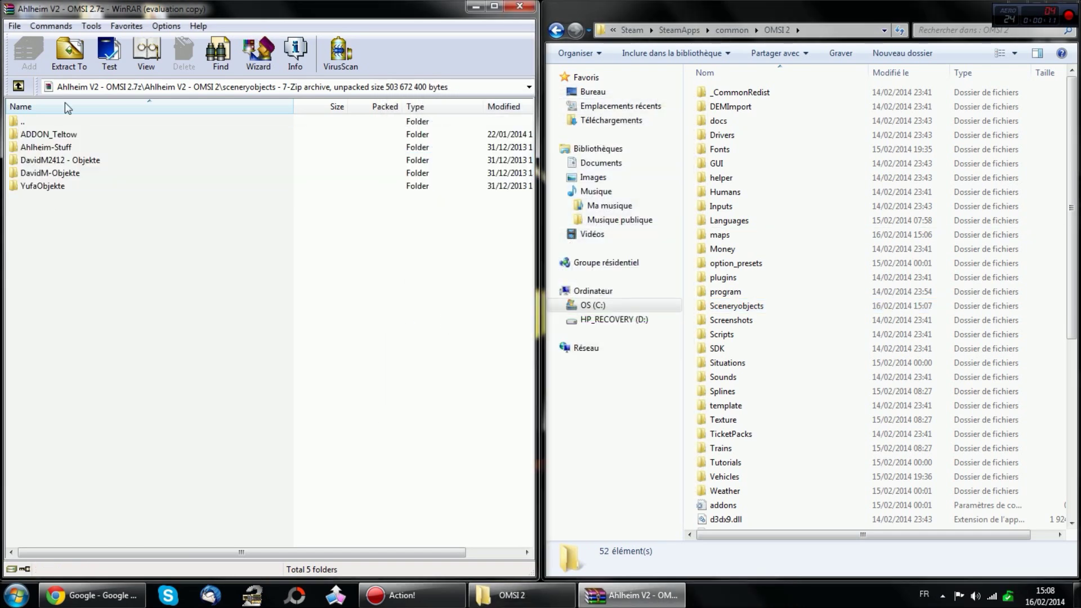
# Copy the DavidM - Splines and Yufa folders from the archive's splines folder into the game's Splines folder, merging the existing folders.
pyautogui.click(34, 122)
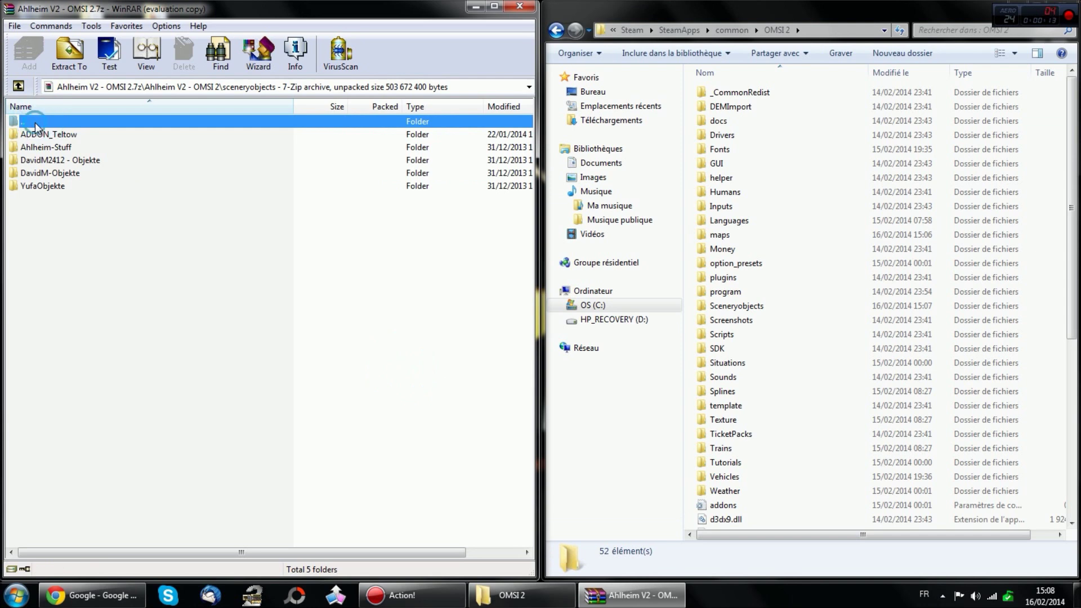
pyautogui.doubleClick(35, 122)
pyautogui.doubleClick(38, 162)
pyautogui.moveTo(38, 164); pyautogui.dragTo(746, 391)
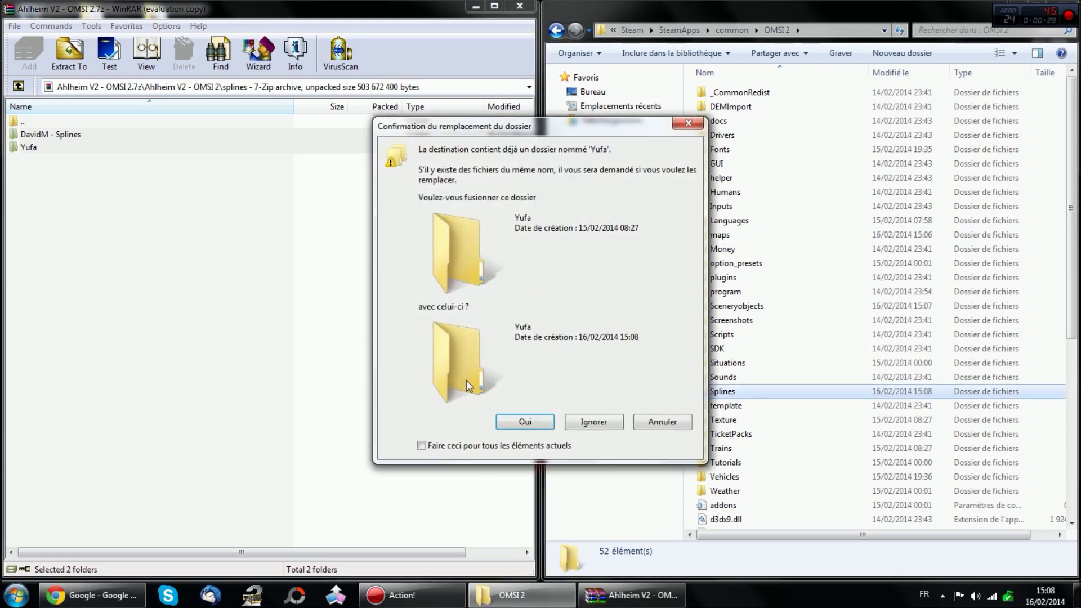
pyautogui.click(525, 427)
pyautogui.click(516, 444)
pyautogui.click(466, 230)
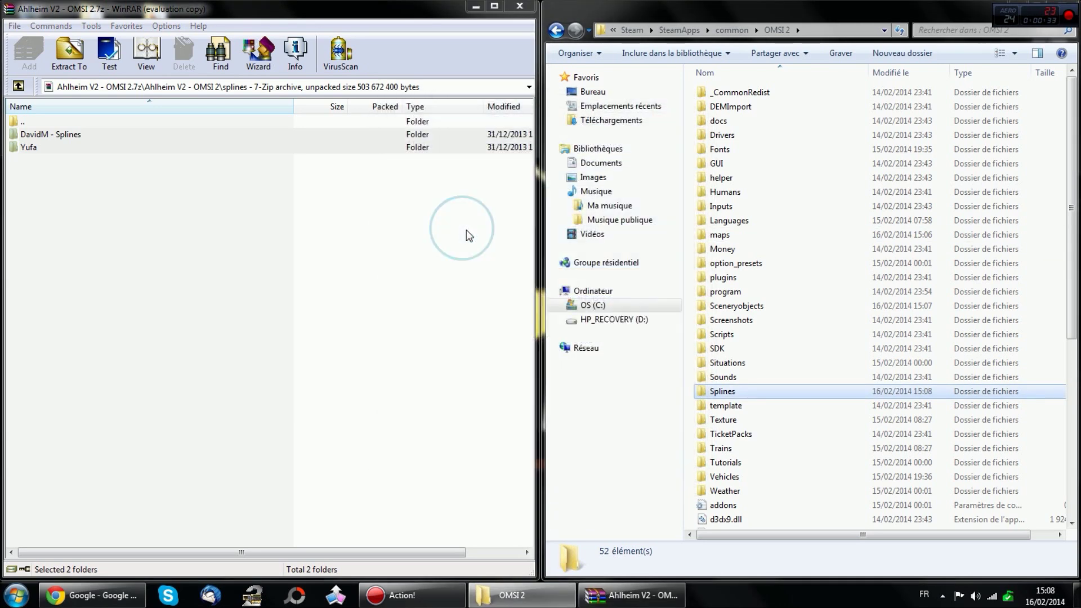
# Copy the DavidM folder from the archive's texture folder into the game's Texture folder.
pyautogui.press('BackSpace')
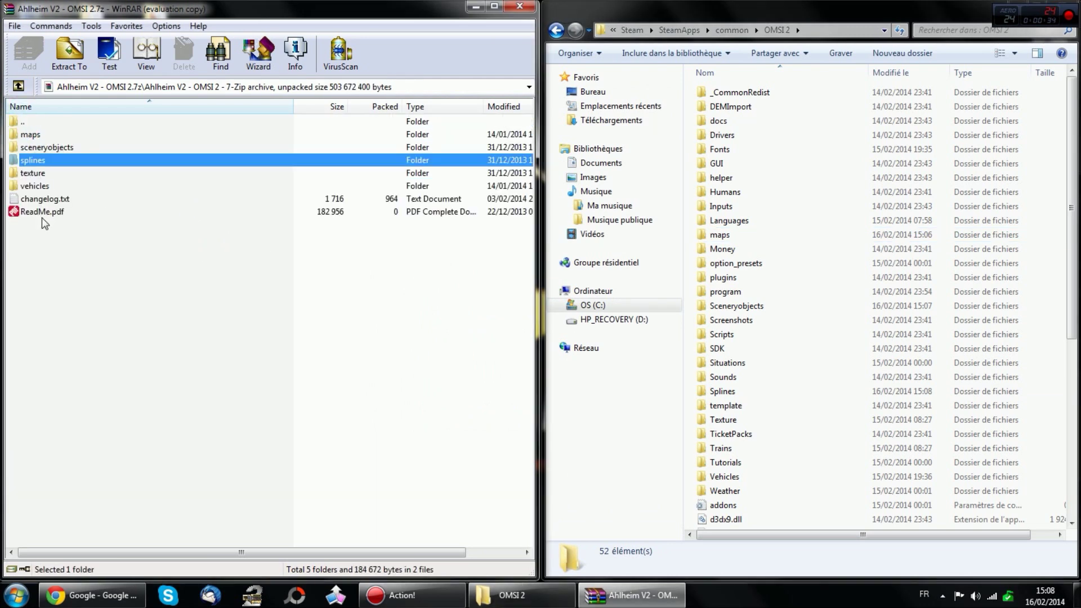
pyautogui.doubleClick(34, 174)
pyautogui.moveTo(27, 135); pyautogui.dragTo(748, 414)
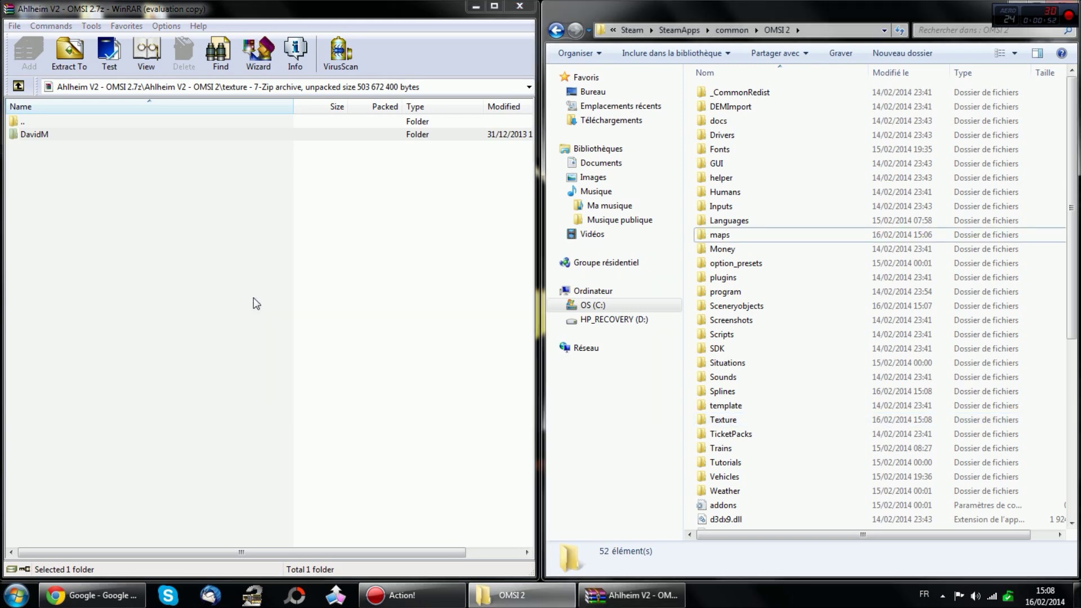
# Copy MAN_NL_NG, MB_O520, MB_O530 and MB_O530_G from the archive's vehicles folder into the game's Vehicles folder, merging with the existing folders.
pyautogui.doubleClick(25, 121)
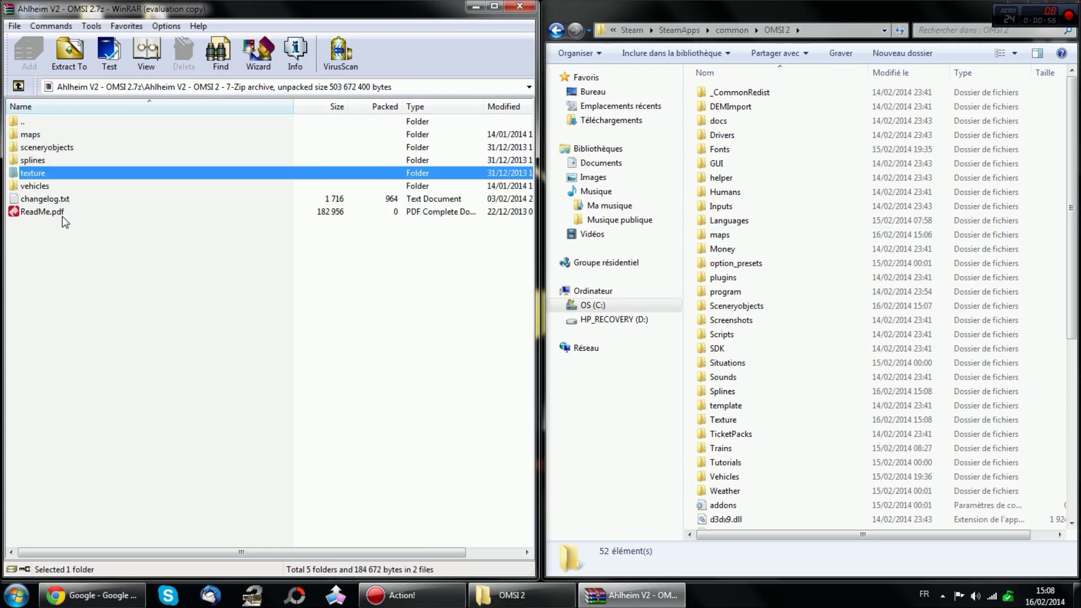
pyautogui.doubleClick(34, 186)
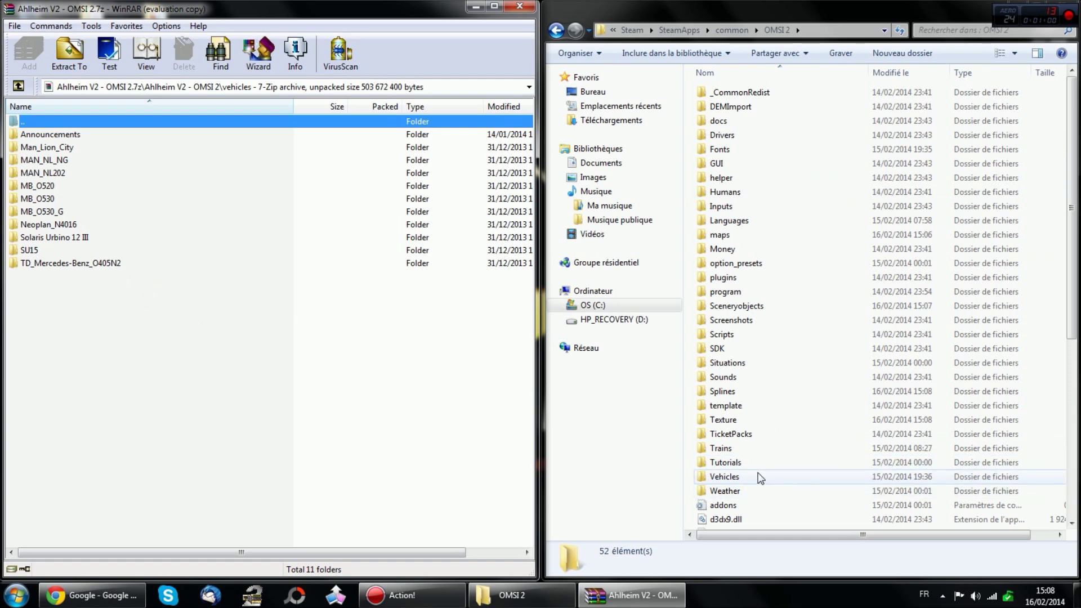
pyautogui.doubleClick(732, 477)
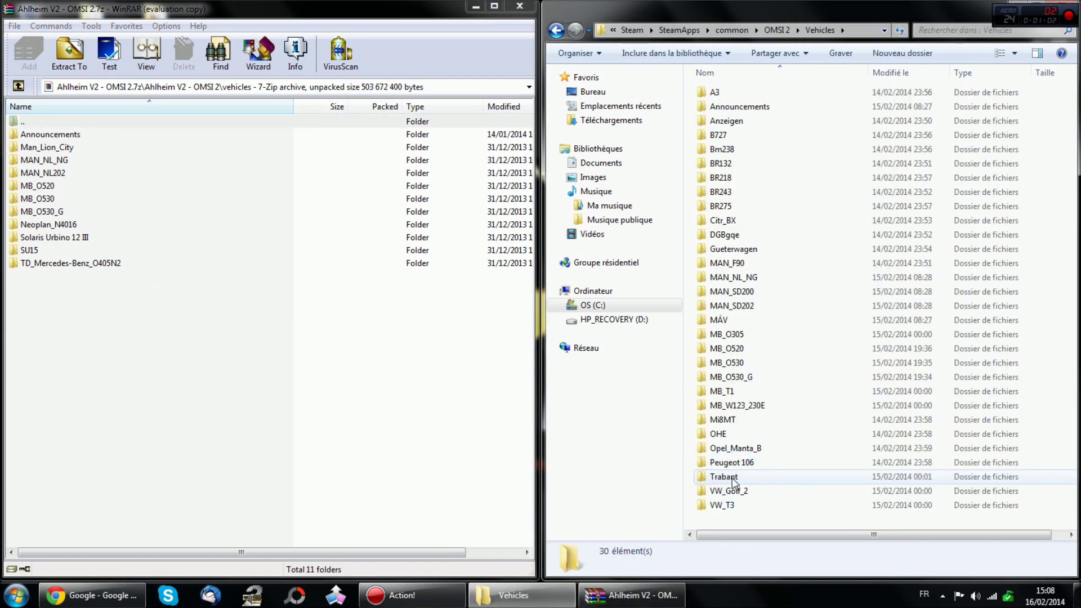
pyautogui.moveTo(144, 290); pyautogui.dragTo(35, 135)
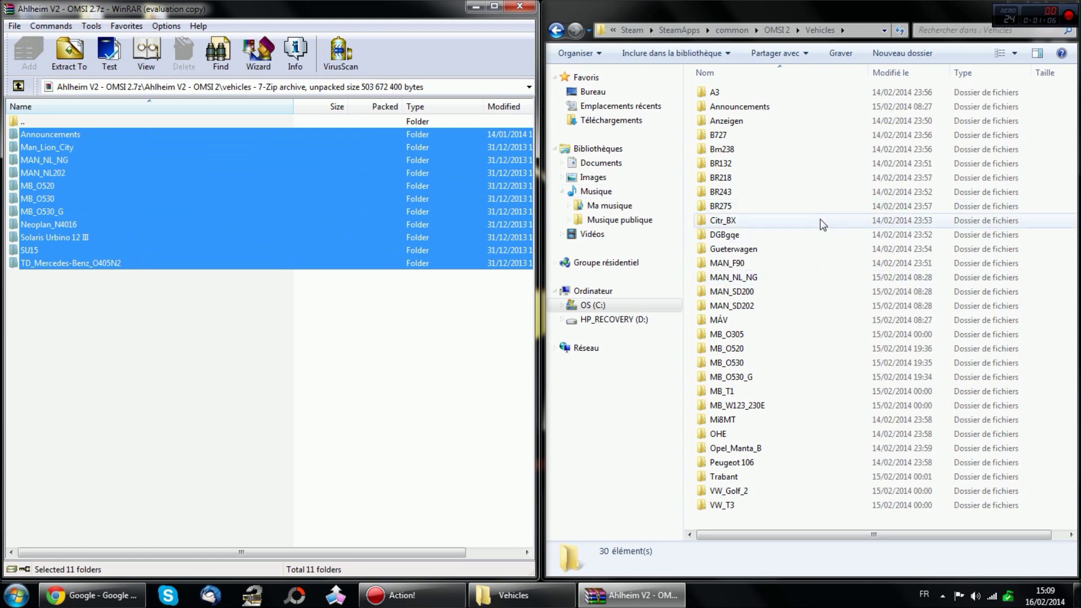
pyautogui.click(35, 139)
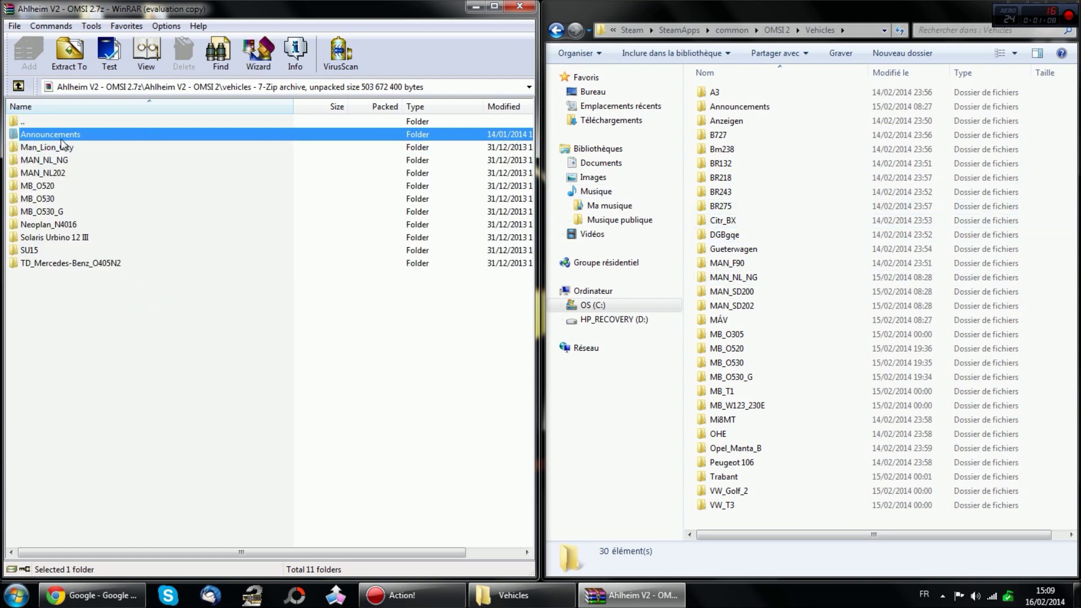
pyautogui.moveTo(147, 313); pyautogui.dragTo(18, 151)
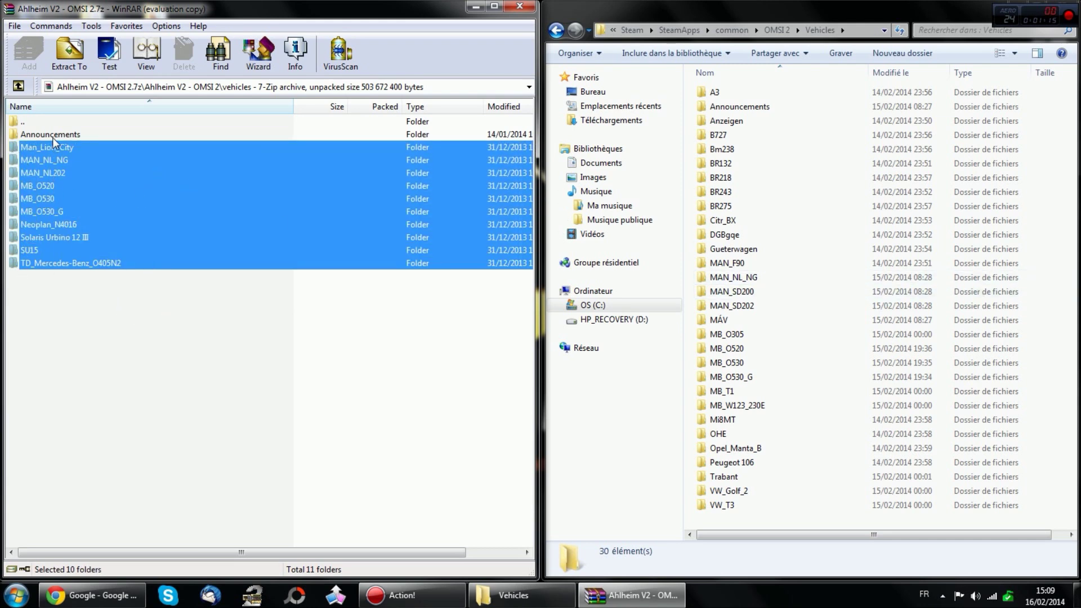
pyautogui.click(60, 162)
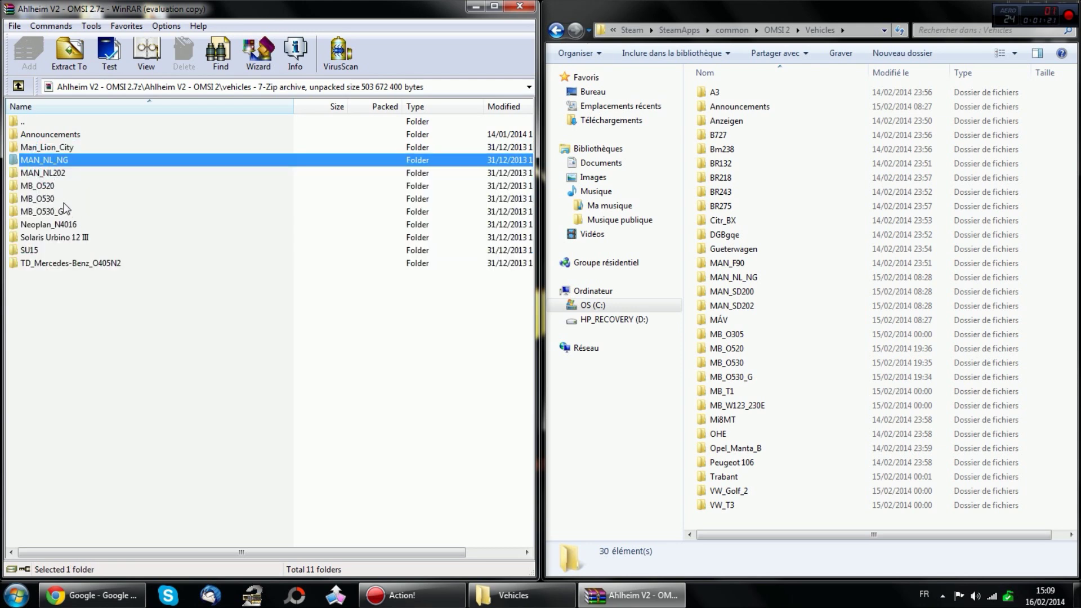
pyautogui.keyDown('ctrl'); pyautogui.click(62, 214); pyautogui.keyUp('ctrl')
pyautogui.keyDown('ctrl'); pyautogui.keyDown('shift'); pyautogui.click(40, 186); pyautogui.keyUp('shift'); pyautogui.keyUp('ctrl')
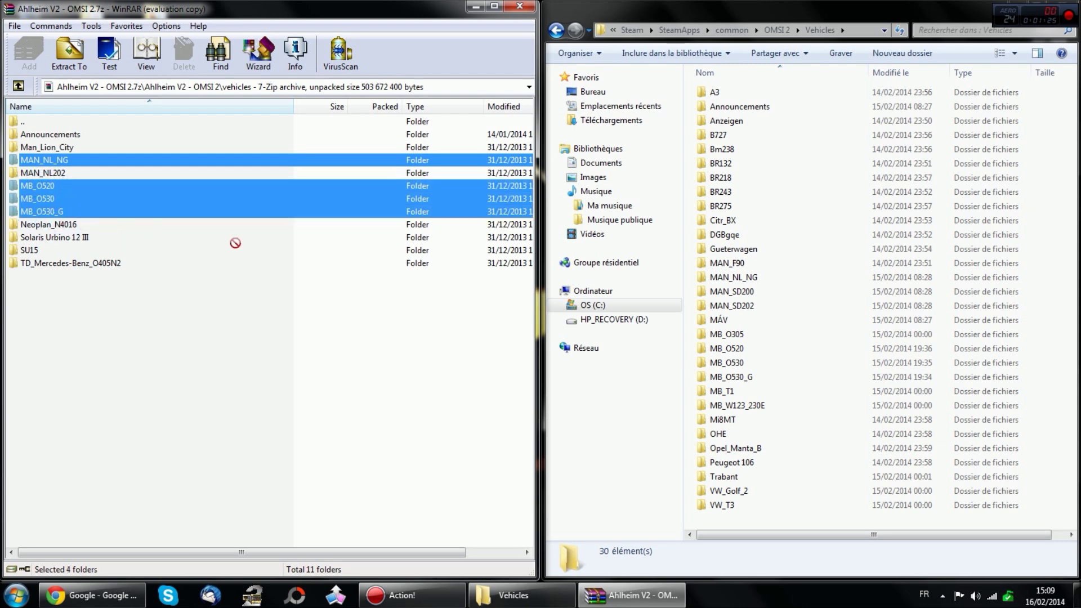
pyautogui.moveTo(363, 274); pyautogui.dragTo(683, 291)
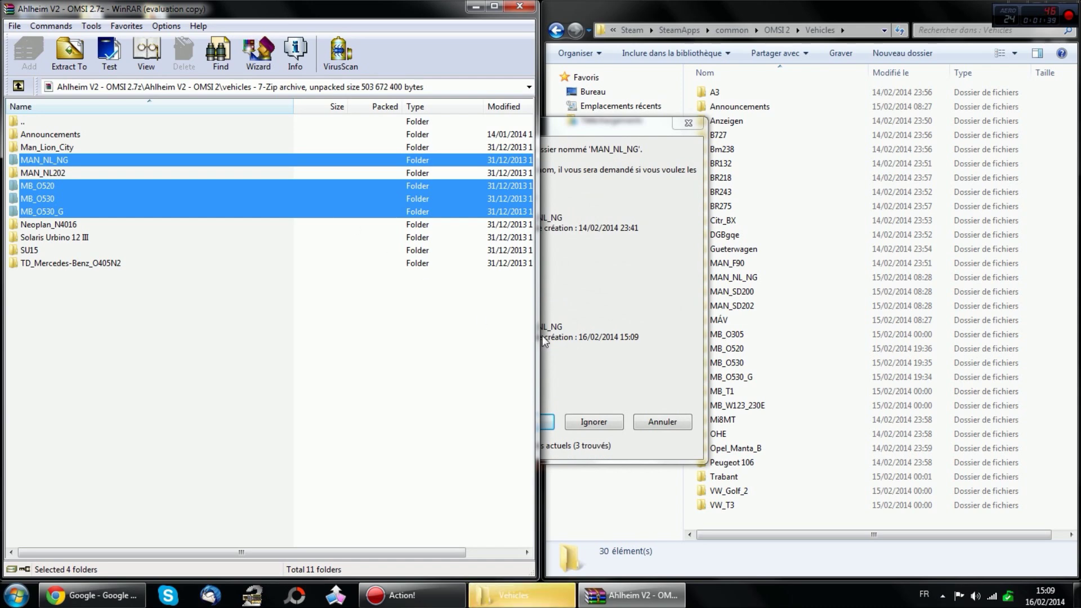
pyautogui.click(518, 423)
# Check the contents of the game's MB_O530_G and MB_O530 vehicle folders and return to the OMSI 2 folder.
pyautogui.doubleClick(731, 376)
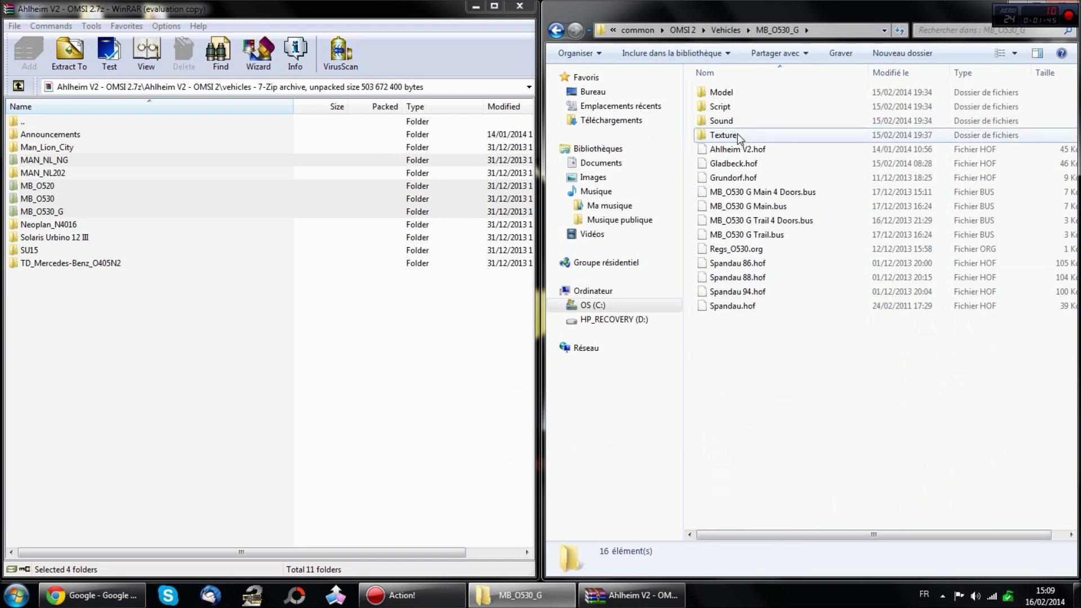
pyautogui.click(744, 94)
pyautogui.click(725, 30)
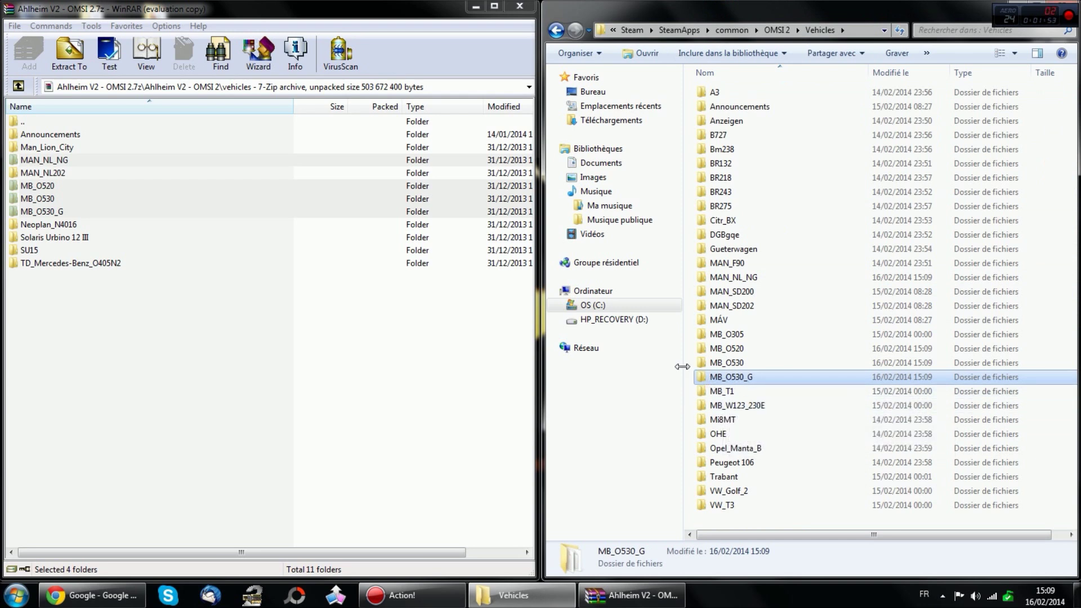
pyautogui.doubleClick(711, 363)
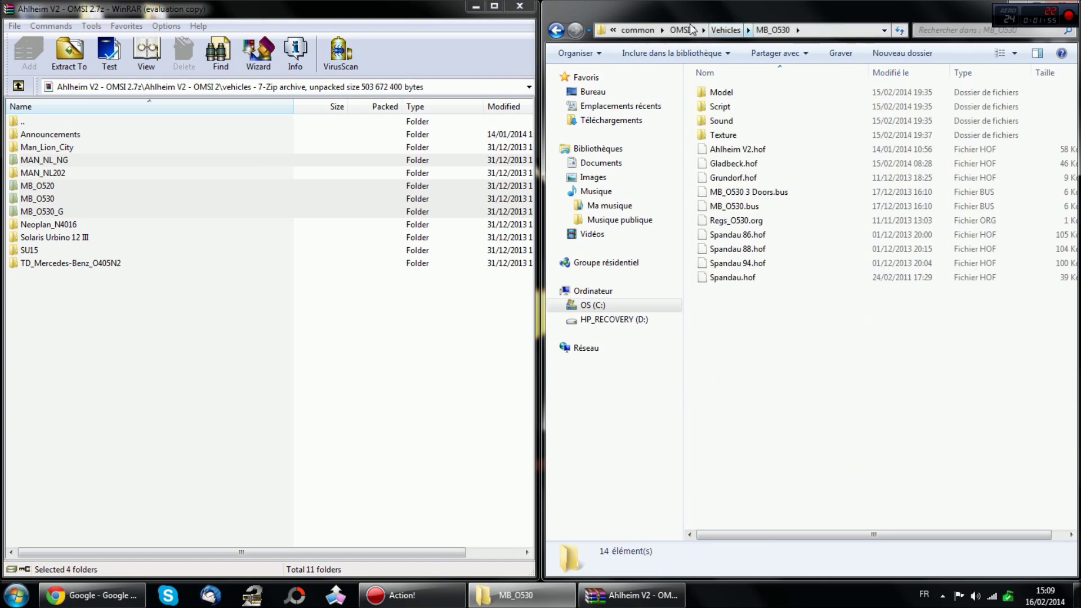
pyautogui.click(681, 29)
# Copy the TD_Mercedes-Benz_O405N2 folder from the archive's vehicles folder into the game's Vehicles folder.
pyautogui.click(423, 362)
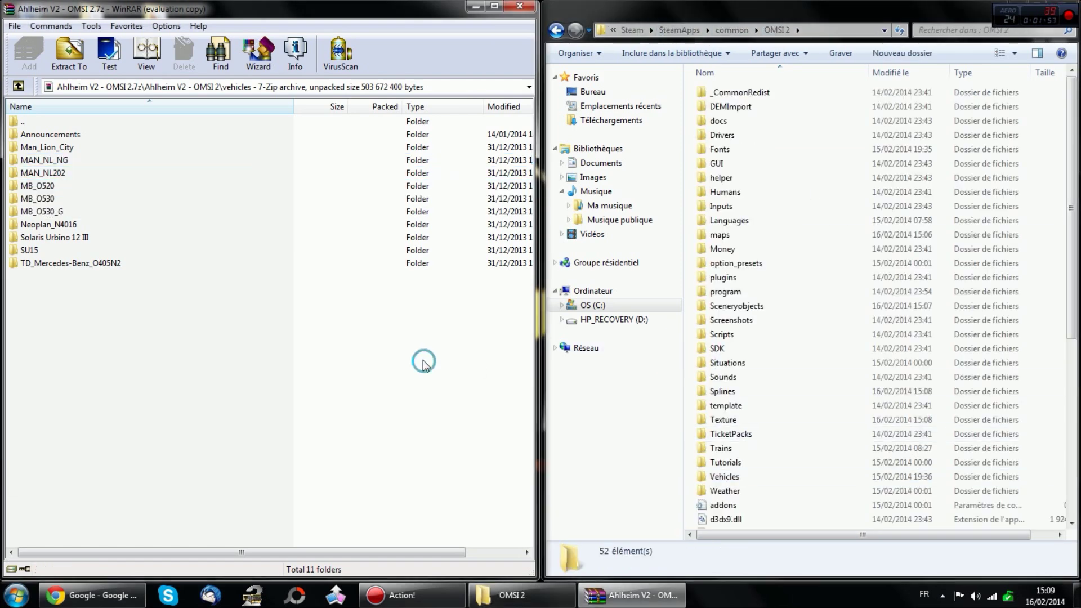
pyautogui.moveTo(84, 262); pyautogui.dragTo(687, 374)
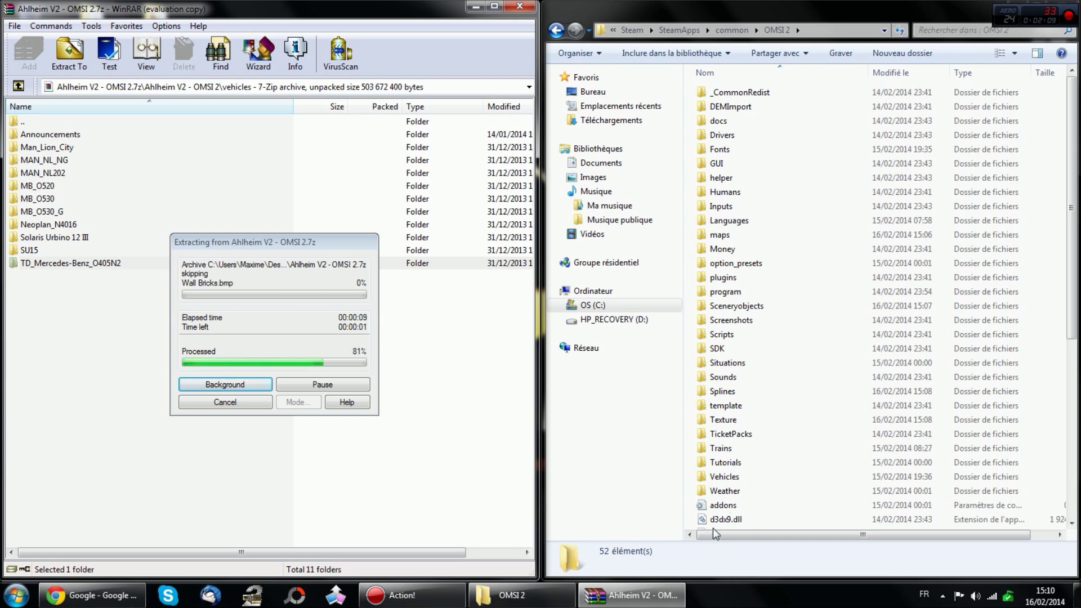
pyautogui.moveTo(726, 406); pyautogui.dragTo(726, 491)
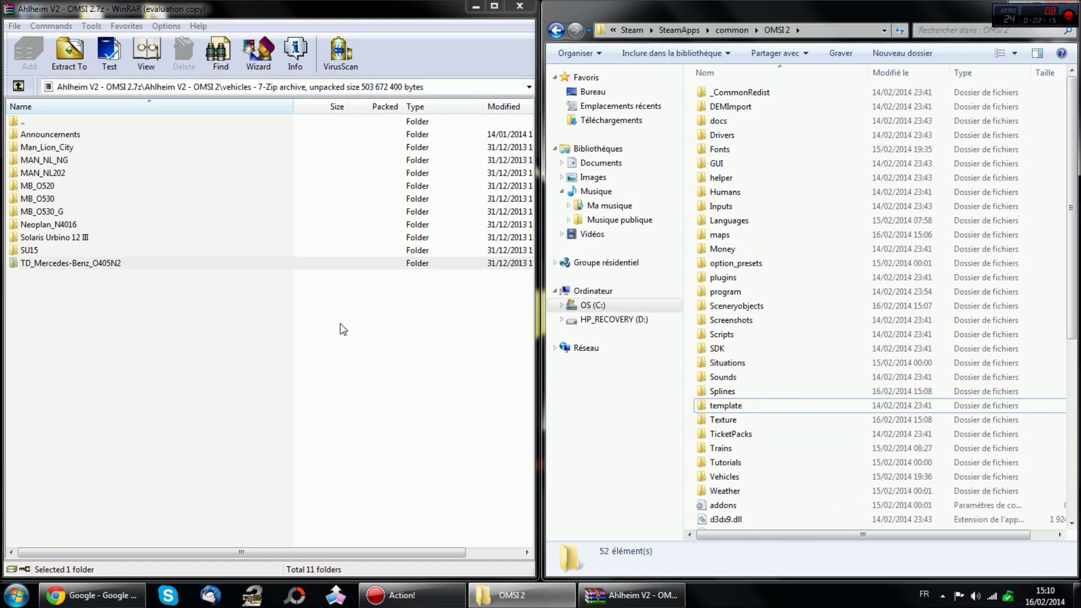
pyautogui.click(173, 368)
# Look through the Announcements folder and its Ahlheim V2 subfolder in the archive, and return to the Ahlheim V2 - OMSI 2 folder.
pyautogui.doubleClick(31, 134)
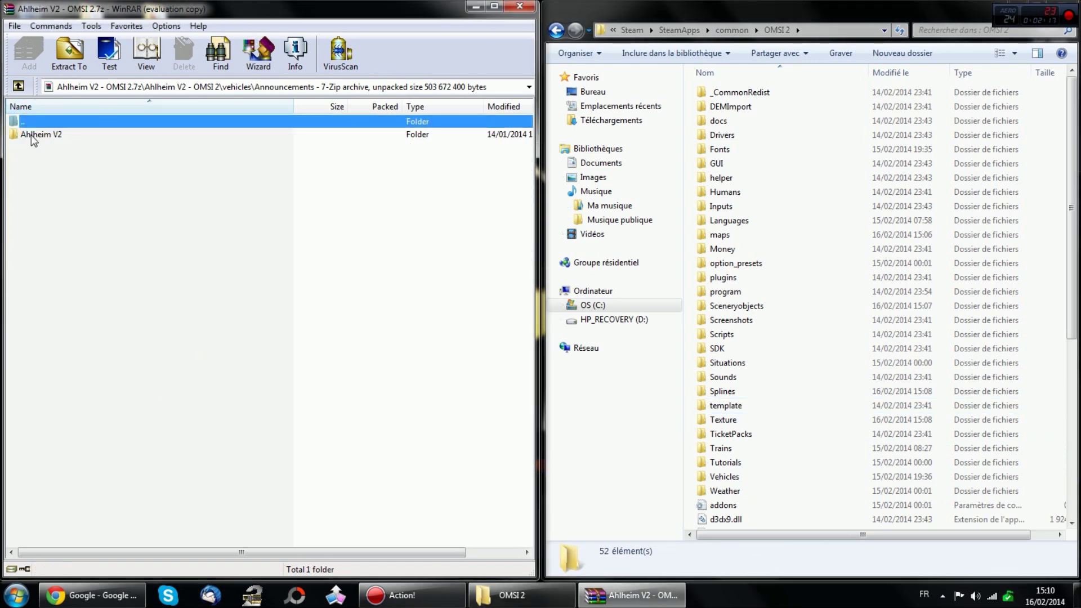
pyautogui.doubleClick(29, 134)
pyautogui.doubleClick(53, 123)
pyautogui.doubleClick(52, 123)
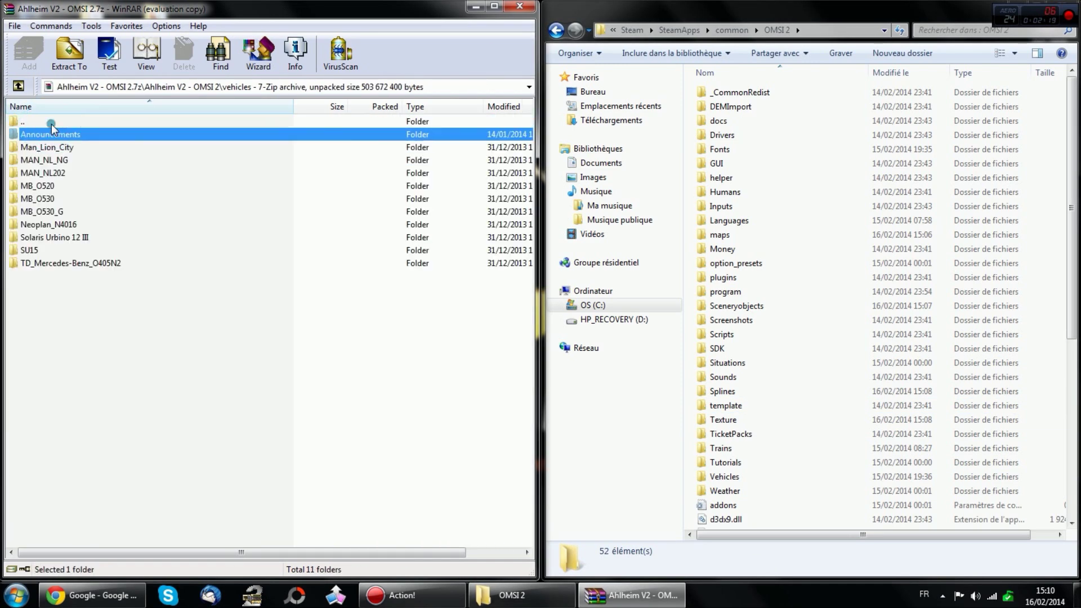
pyautogui.doubleClick(52, 123)
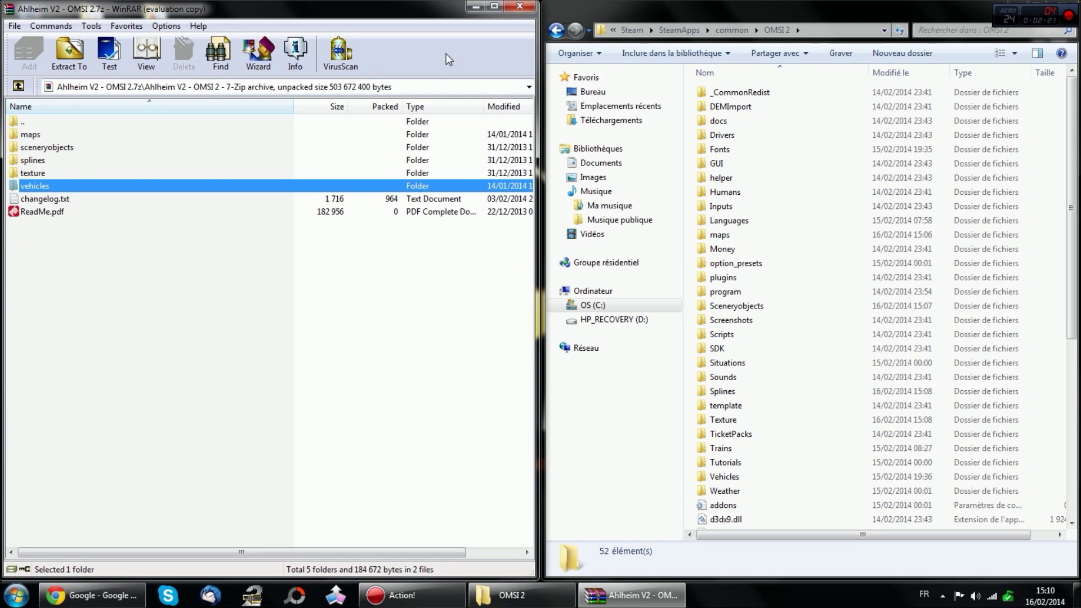
# Close the Ahlheim V2 archive and the OMSI 2 folder window.
pyautogui.click(519, 7)
pyautogui.moveTo(646, 7); pyautogui.dragTo(636, 188)
pyautogui.click(906, 183)
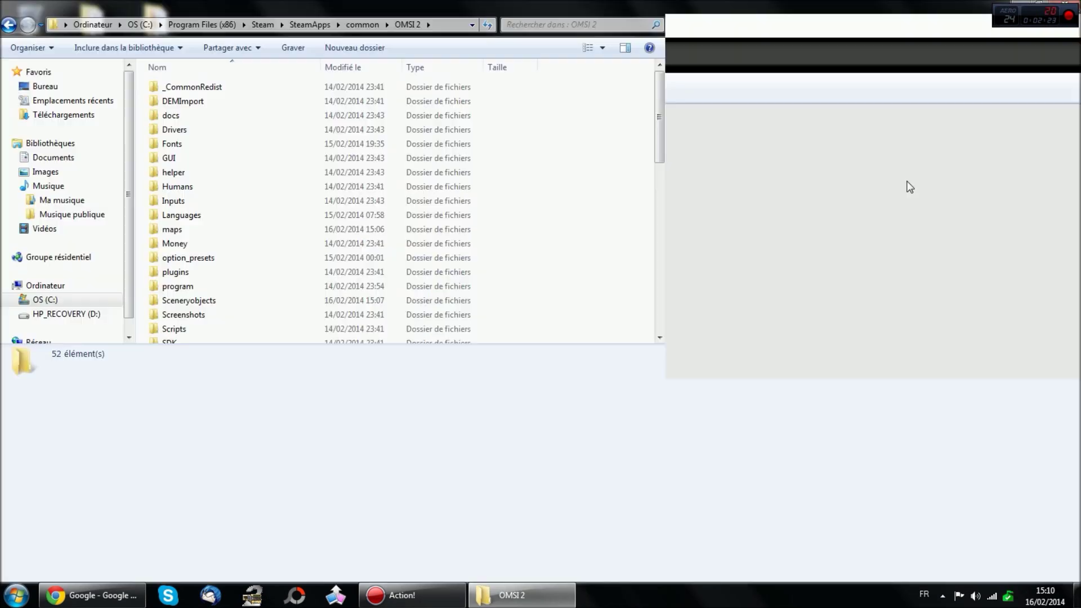
pyautogui.hotkey('alt', 'F4')
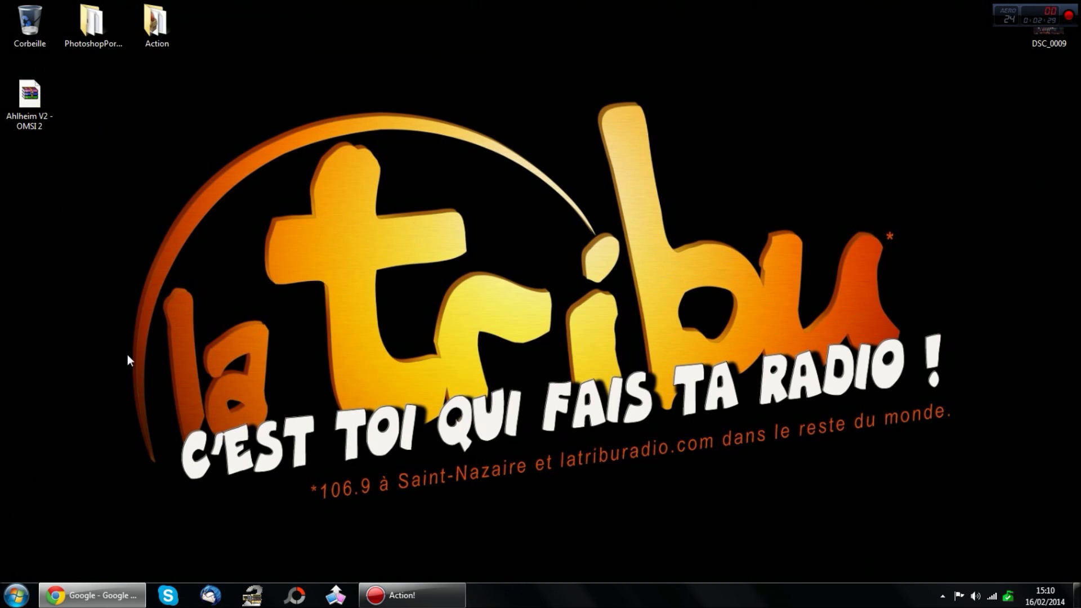
# Open the game folder at C:\Program Files (x86)\Steam\SteamApps\common\OMSI 2 starting from the computer's drives.
pyautogui.press('super')
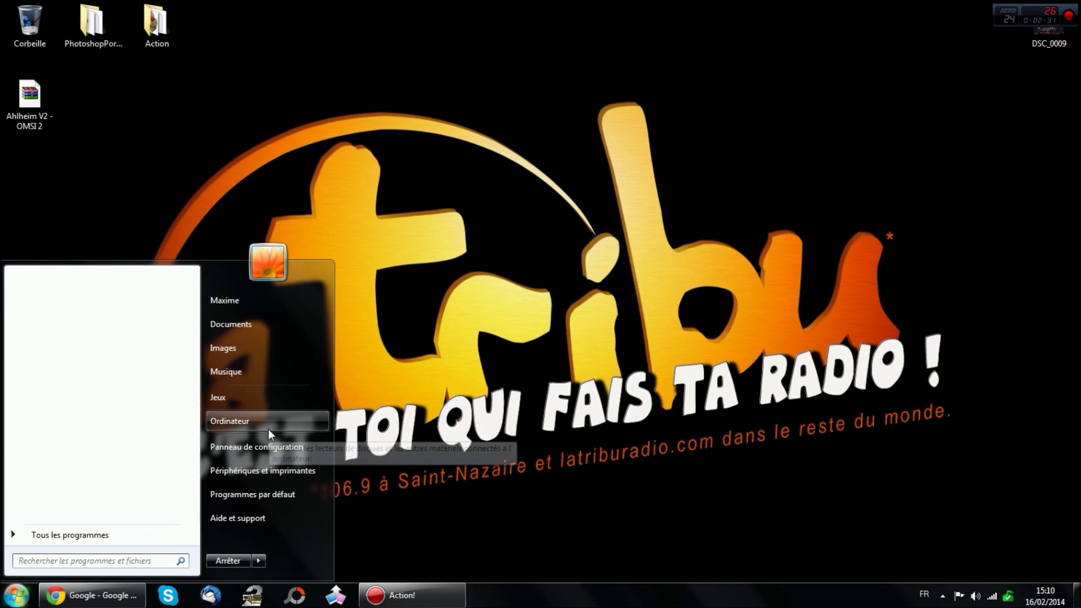
pyautogui.click(264, 417)
pyautogui.doubleClick(212, 107)
pyautogui.click(208, 141)
pyautogui.doubleClick(210, 131)
pyautogui.scroll(-5, 219, 501)
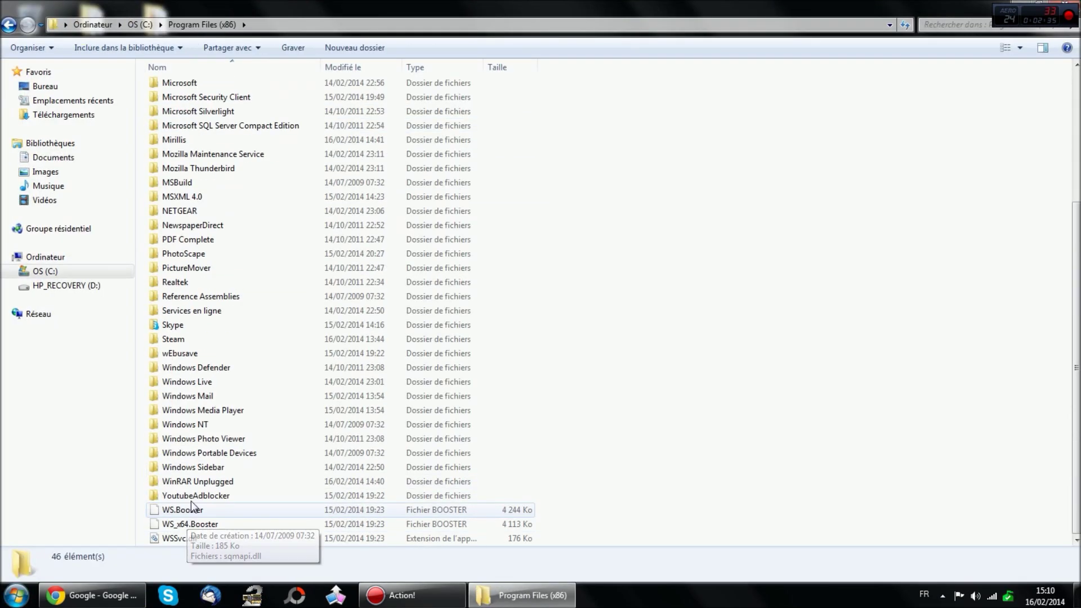
pyautogui.doubleClick(179, 339)
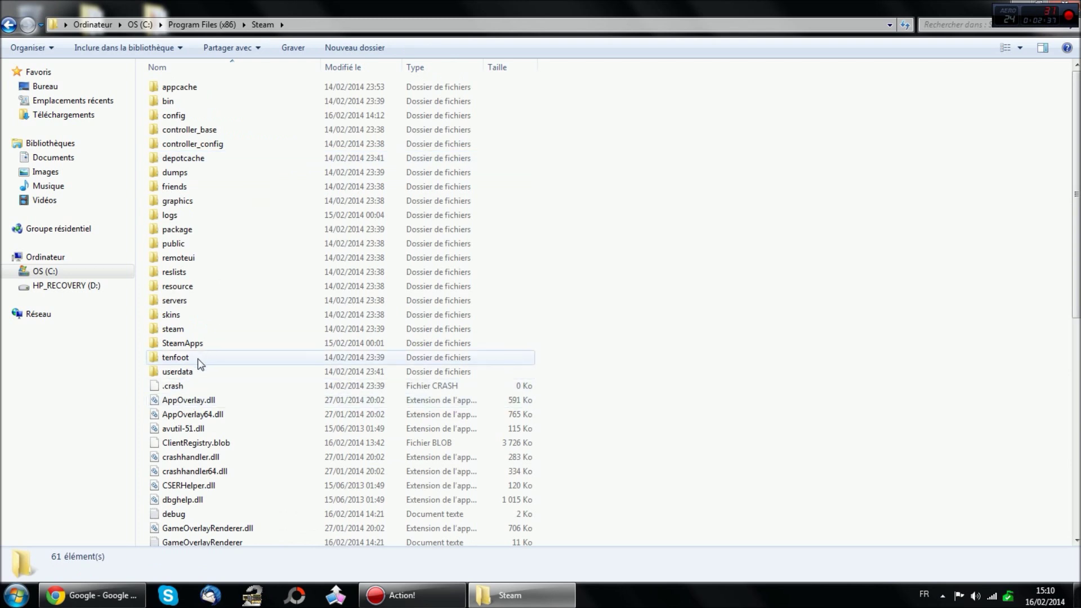
pyautogui.doubleClick(187, 346)
pyautogui.click(180, 67)
pyautogui.click(180, 67)
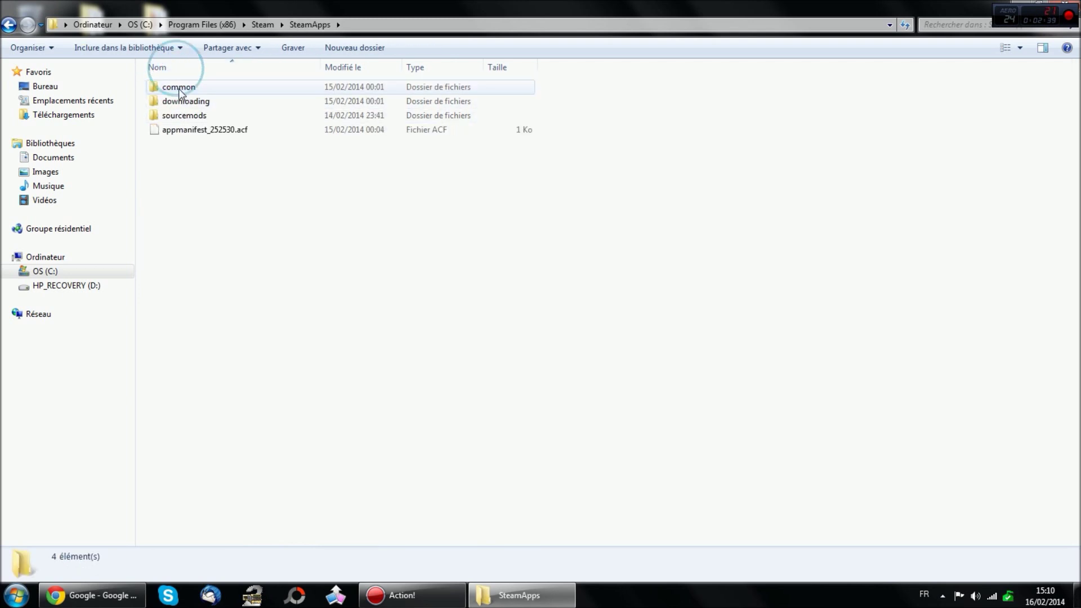
pyautogui.doubleClick(179, 87)
pyautogui.doubleClick(179, 87)
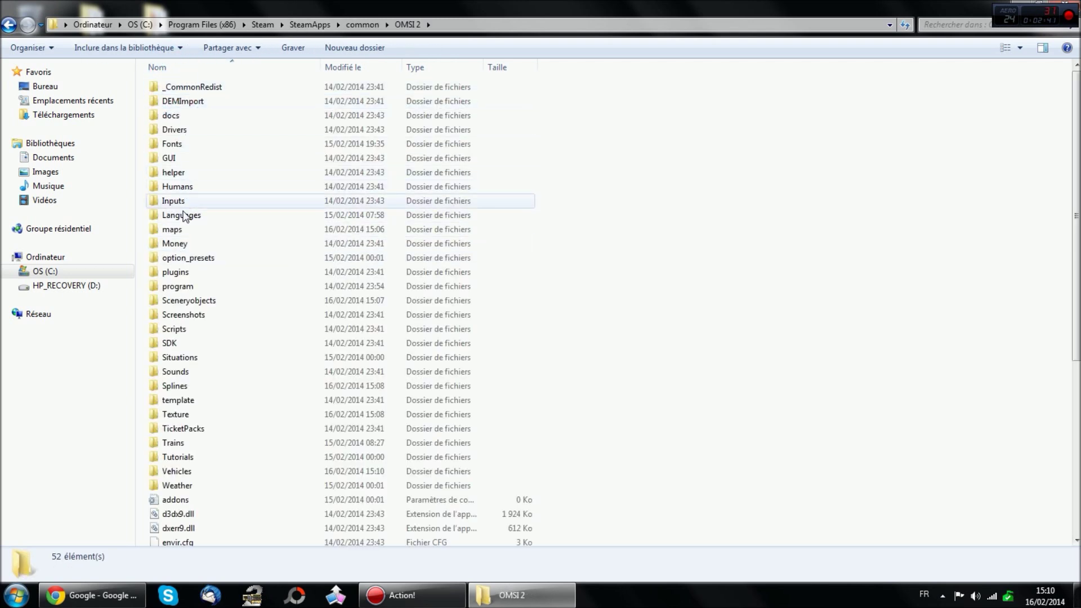
# Look inside the game's Fonts folder, return to the OMSI 2 folder and close its window.
pyautogui.click(175, 144)
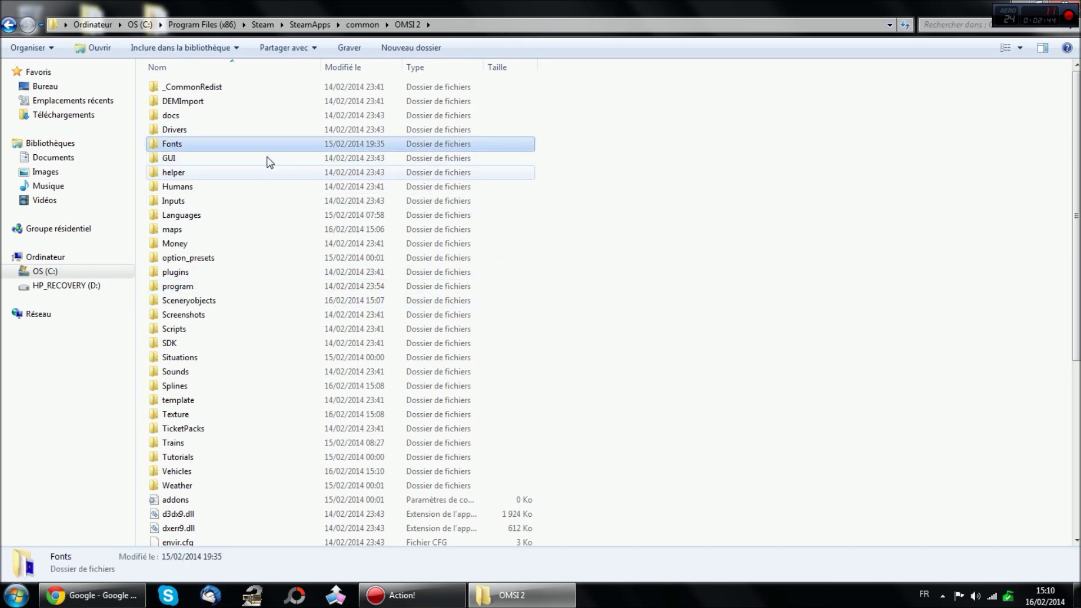
pyautogui.doubleClick(247, 149)
pyautogui.moveTo(656, 205); pyautogui.dragTo(254, 42)
pyautogui.click(404, 22)
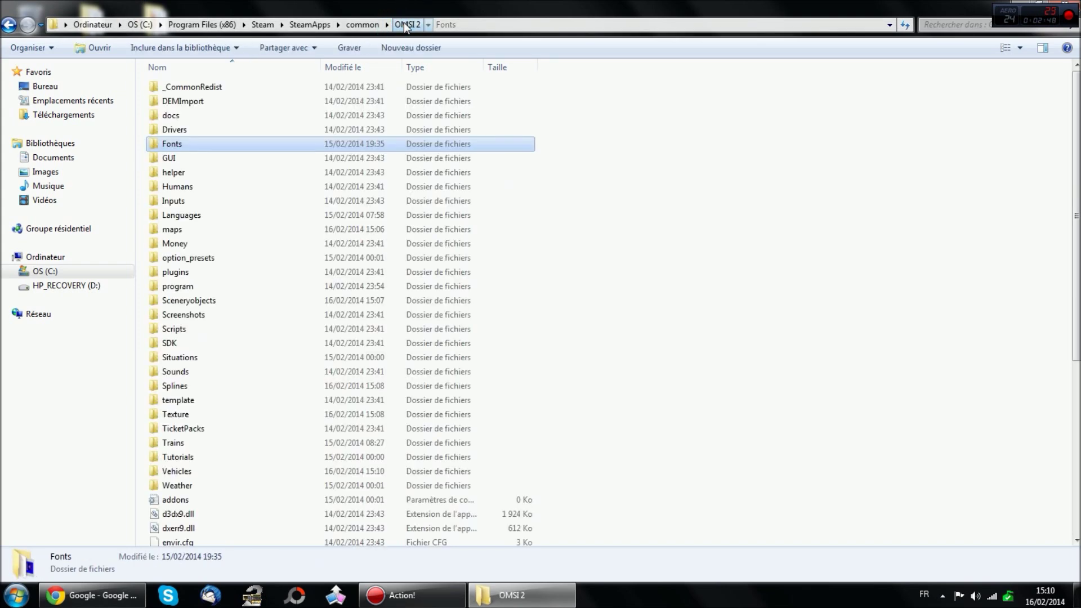
pyautogui.click(1072, 5)
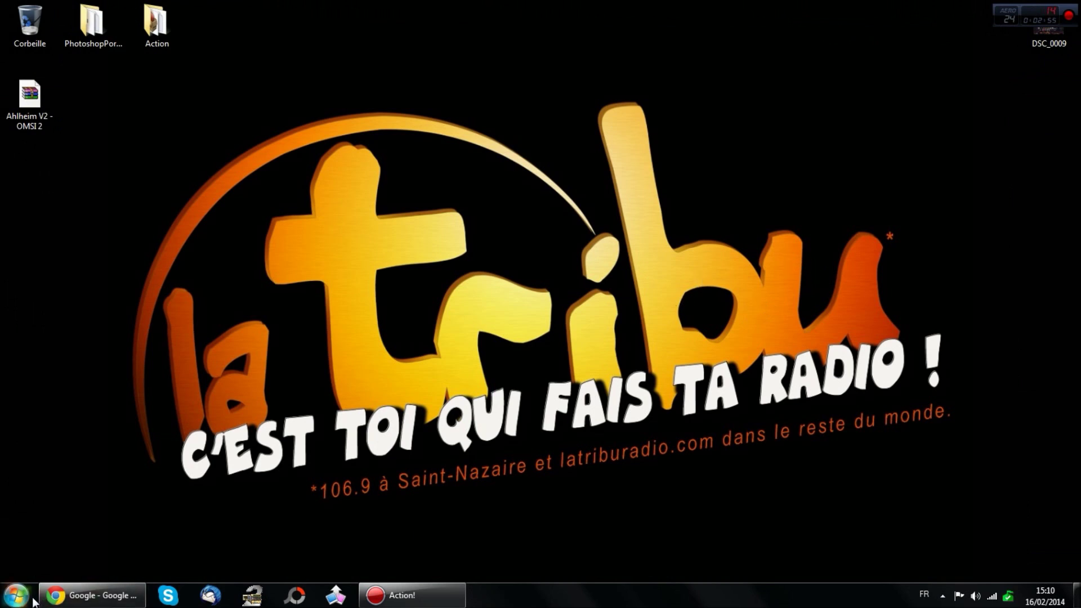
pyautogui.click(226, 465)
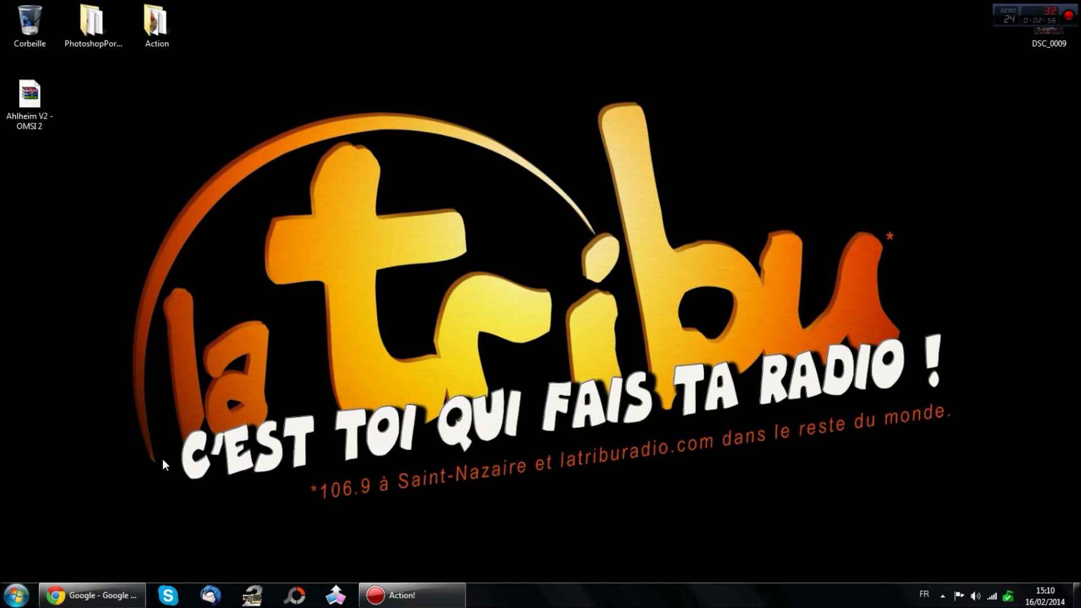